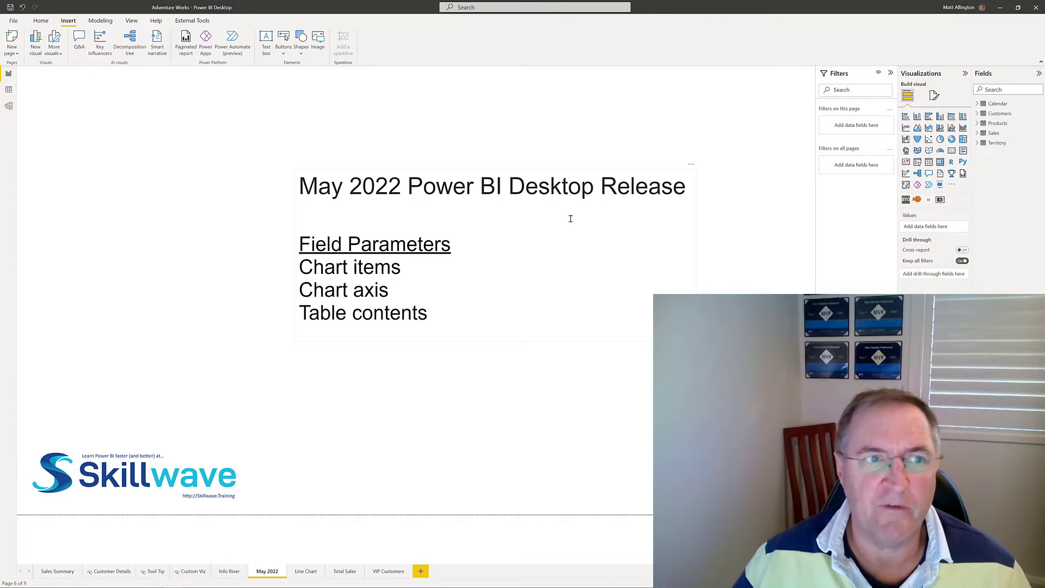
Review the preview features list in Options, then close Options without changes.
left_click(13, 21)
left_click(36, 151)
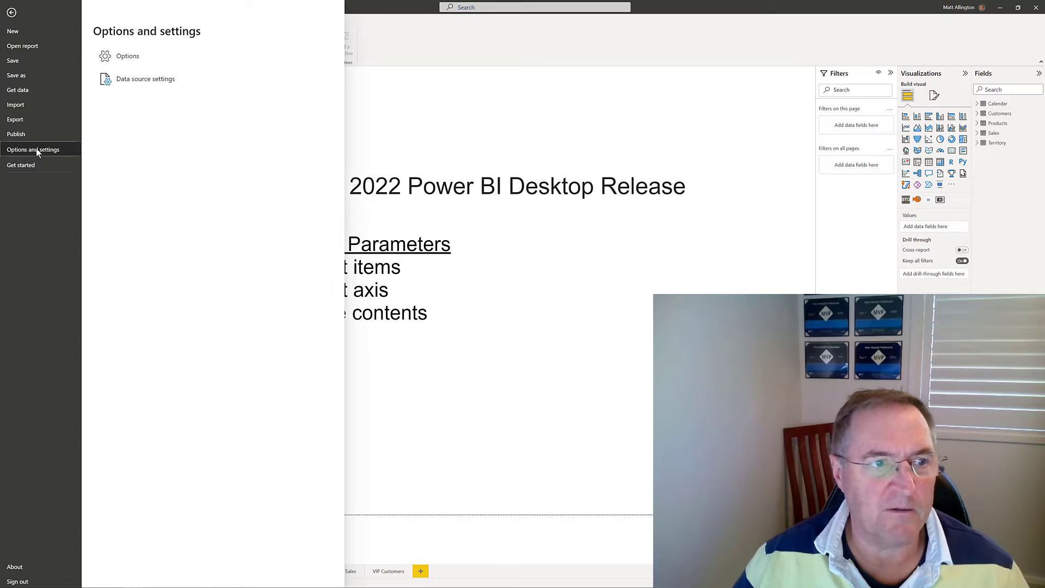
left_click(136, 58)
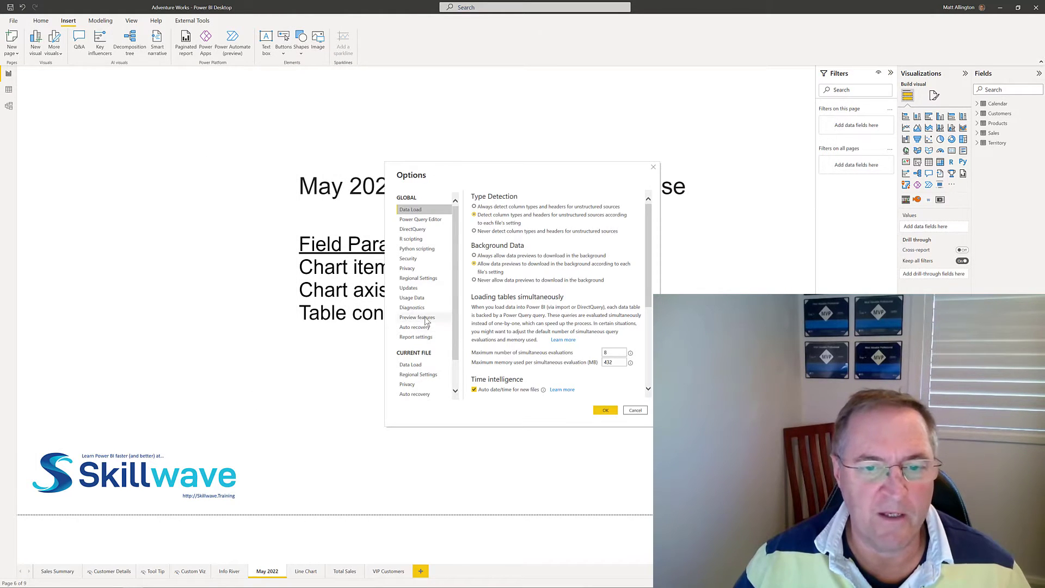
left_click(412, 318)
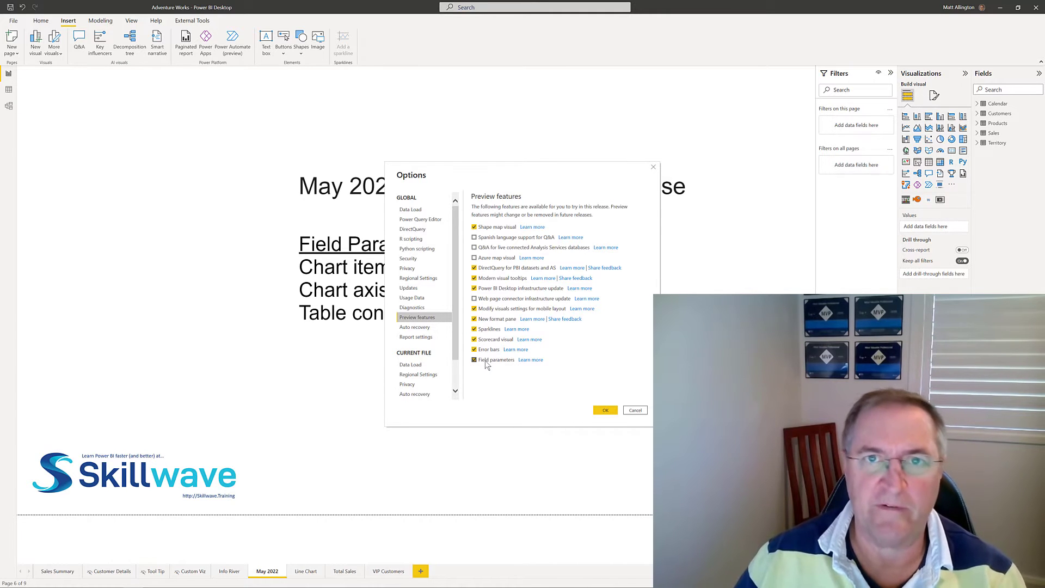
left_click(636, 411)
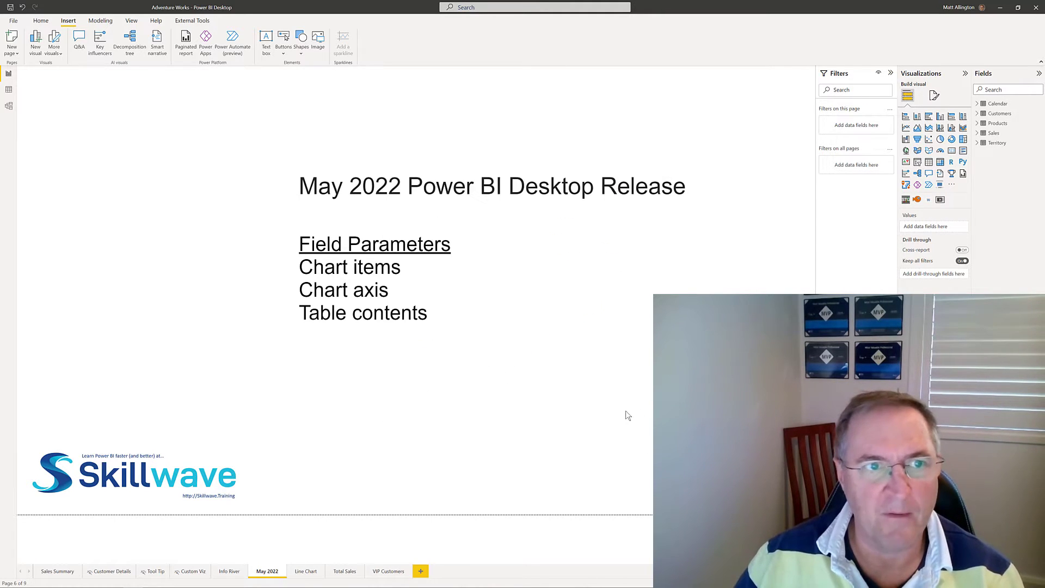
Show the Modeling tab's New parameter kinds, annotate the data tables list, then dismiss it.
left_click(100, 23)
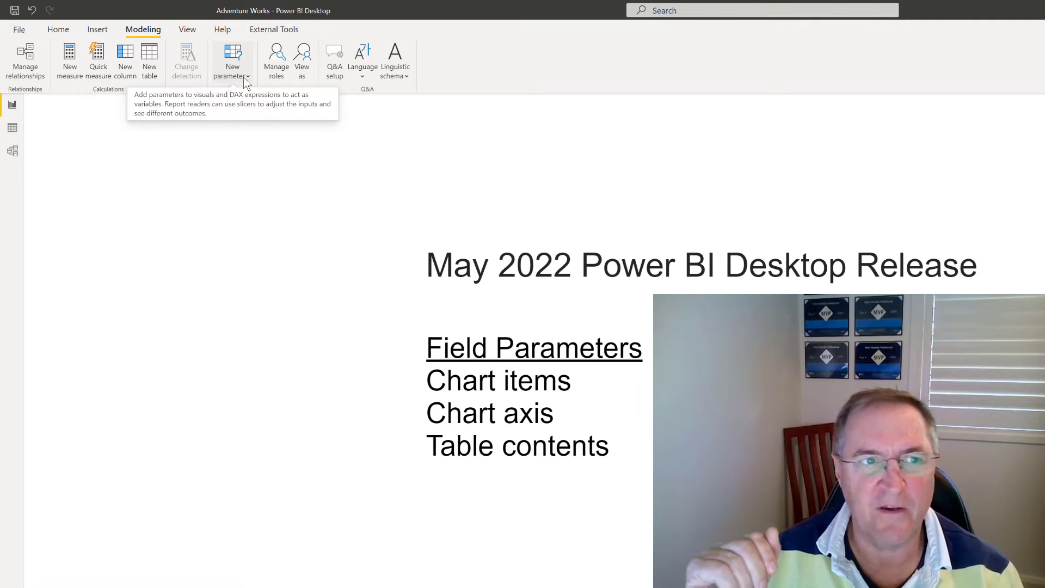
left_click(243, 77)
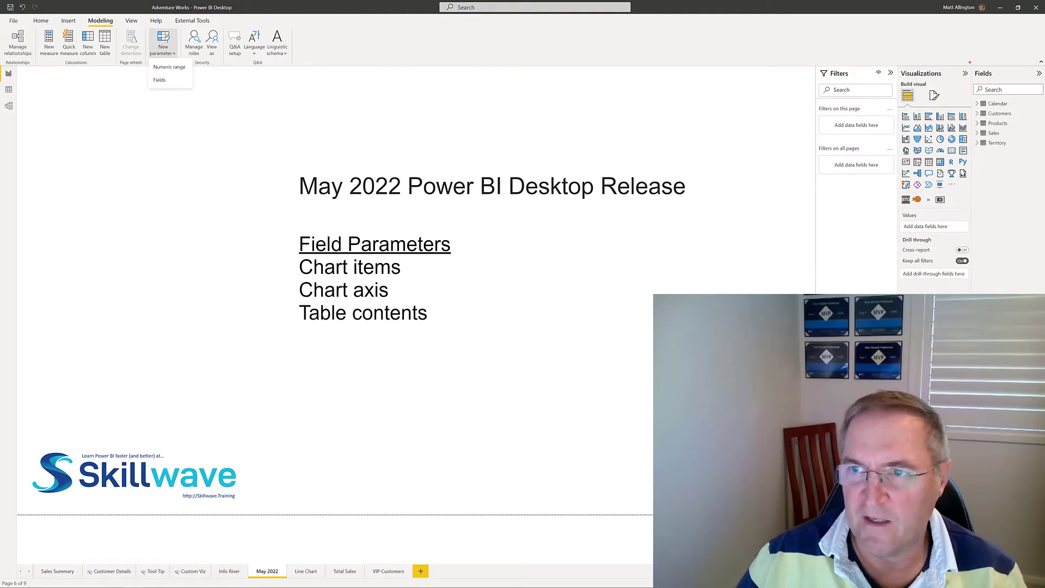
left_click_drag(969, 63, 1023, 83)
left_click_drag(975, 56, 961, 39)
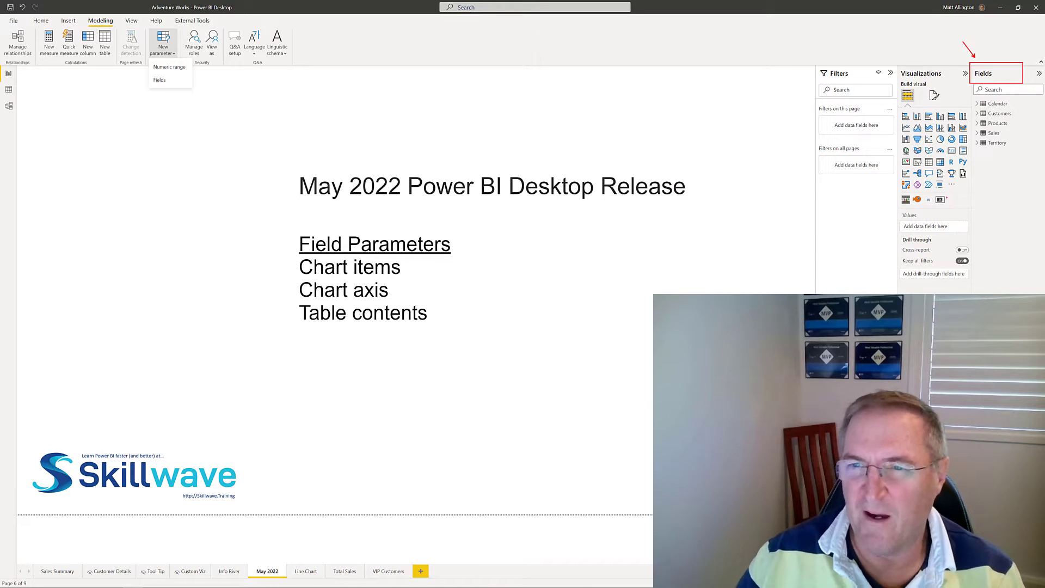
key("Escape")
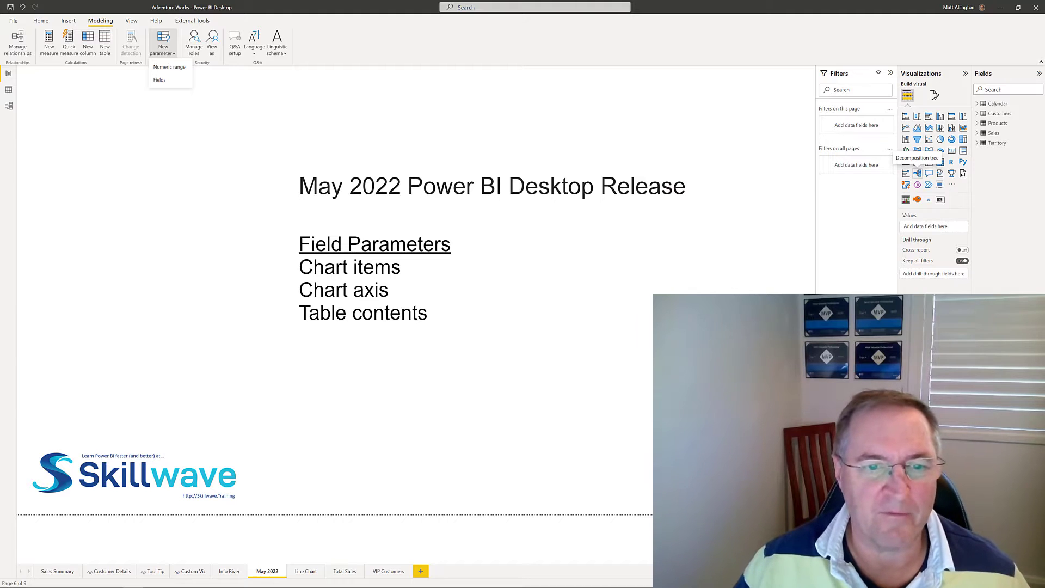
left_click(382, 357)
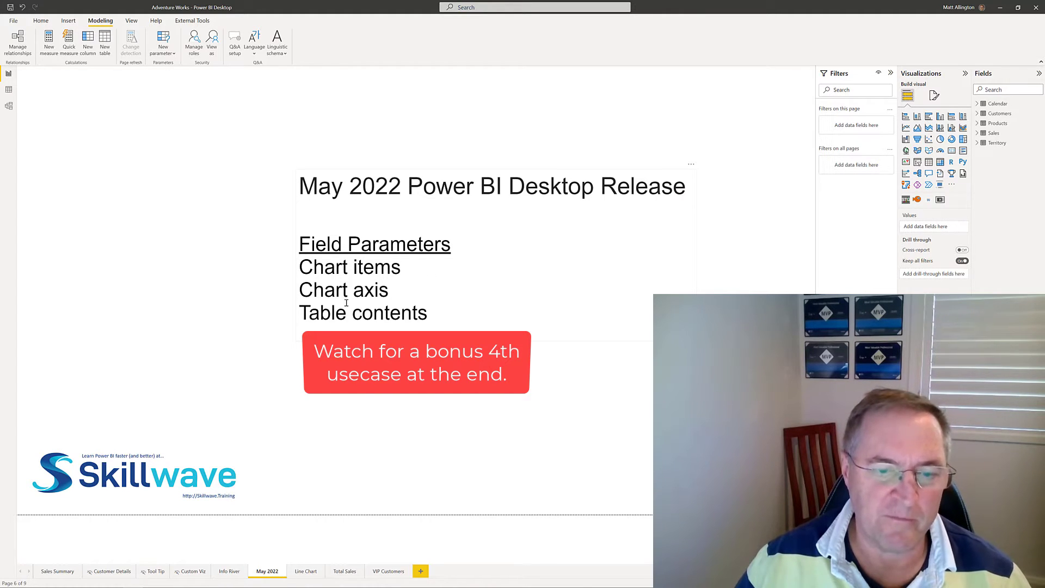
left_click(305, 572)
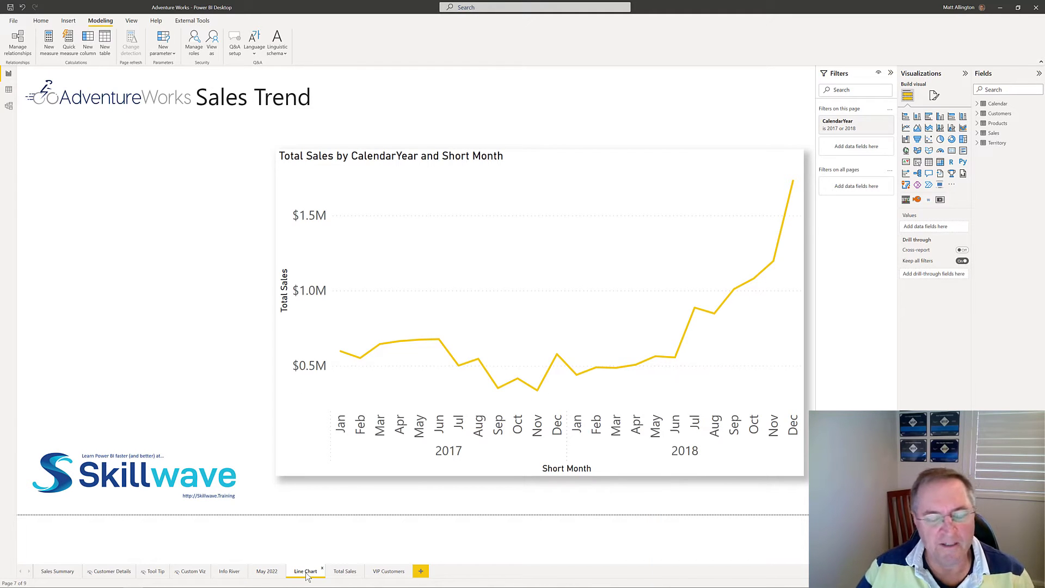
left_click(322, 469)
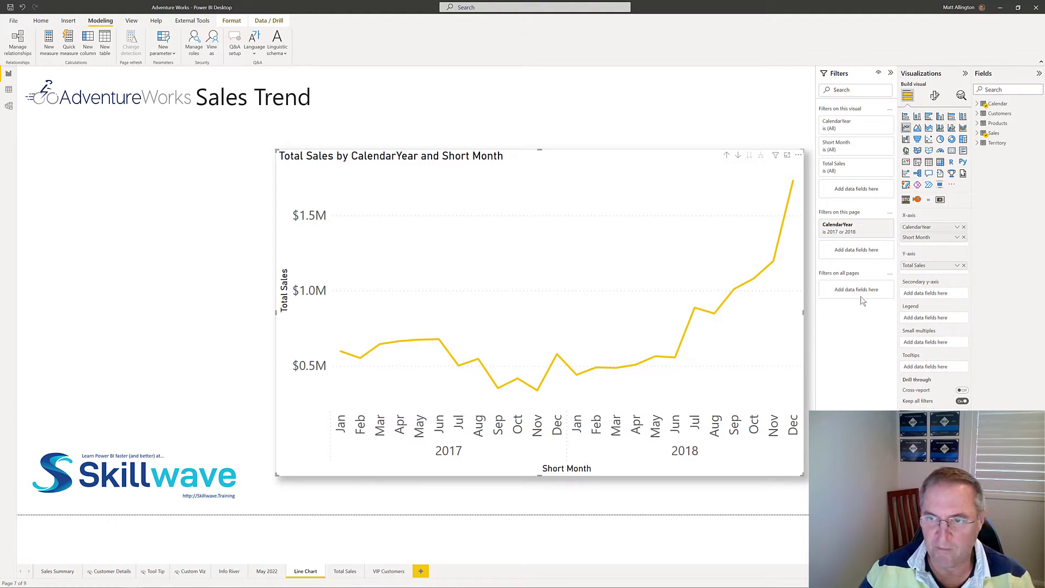
mouse_move(897, 248)
left_mouse_down()
mouse_move(923, 258)
mouse_move(885, 267)
left_mouse_up()
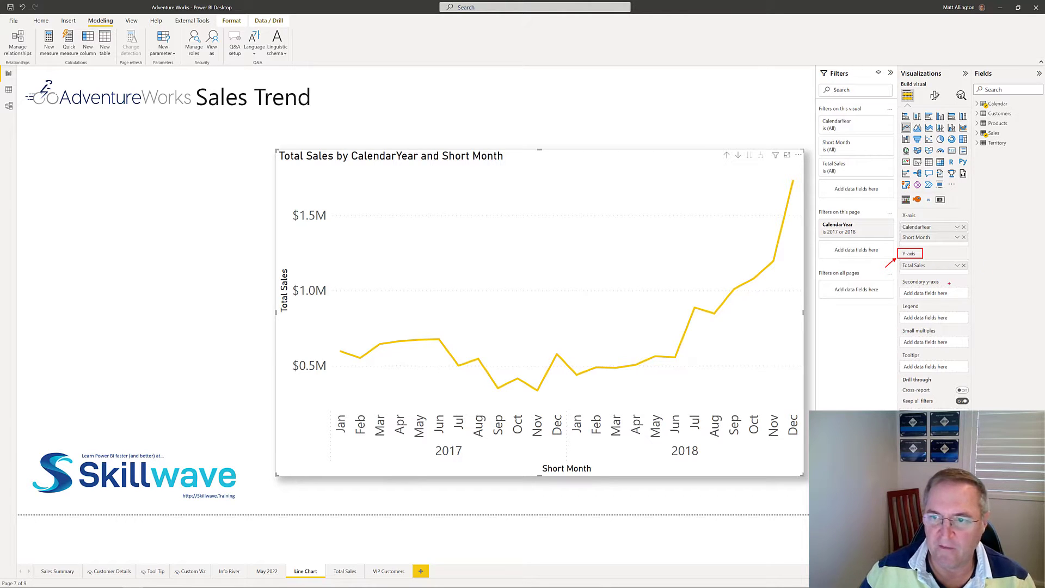
left_click_drag(917, 270, 918, 282)
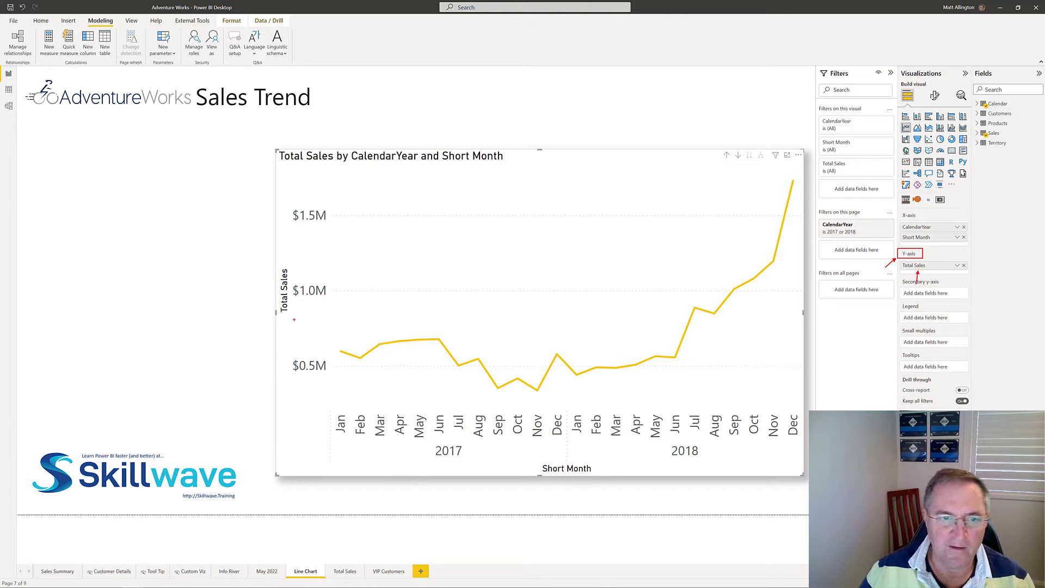
left_click_drag(272, 185, 271, 374)
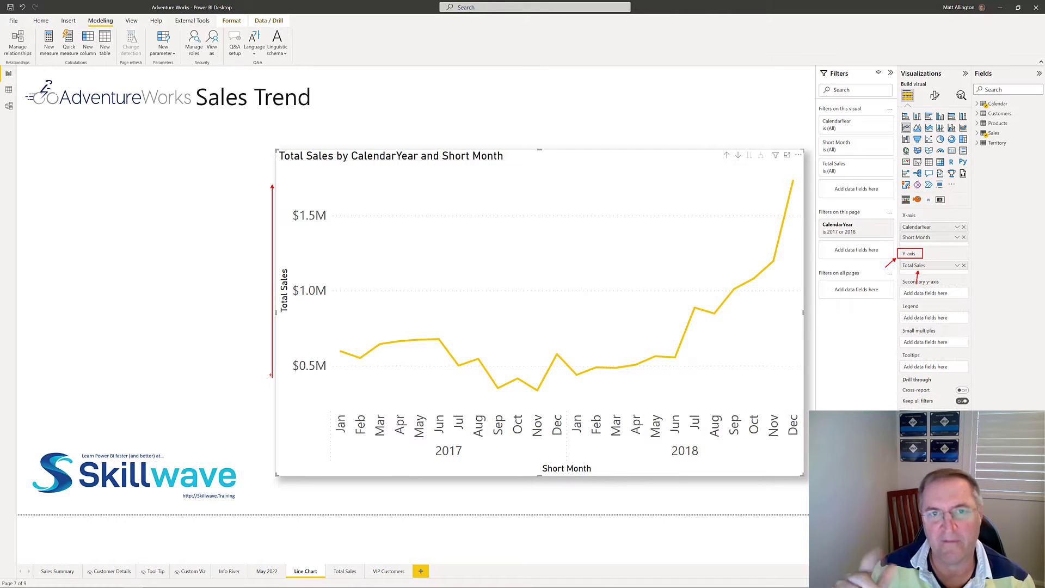
key("Escape")
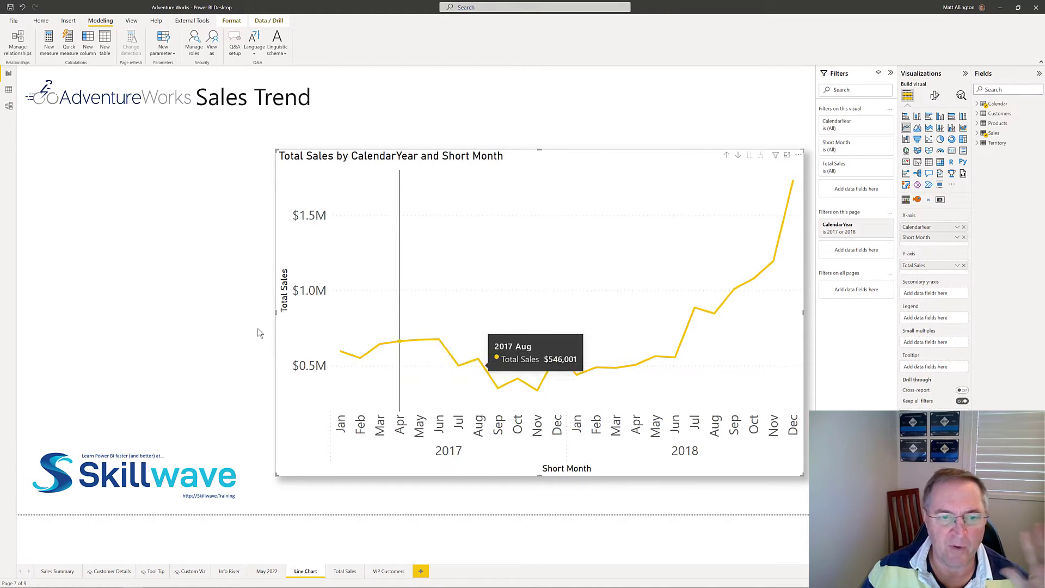
Name the new fields parameter 'Chart Items'.
left_click(203, 322)
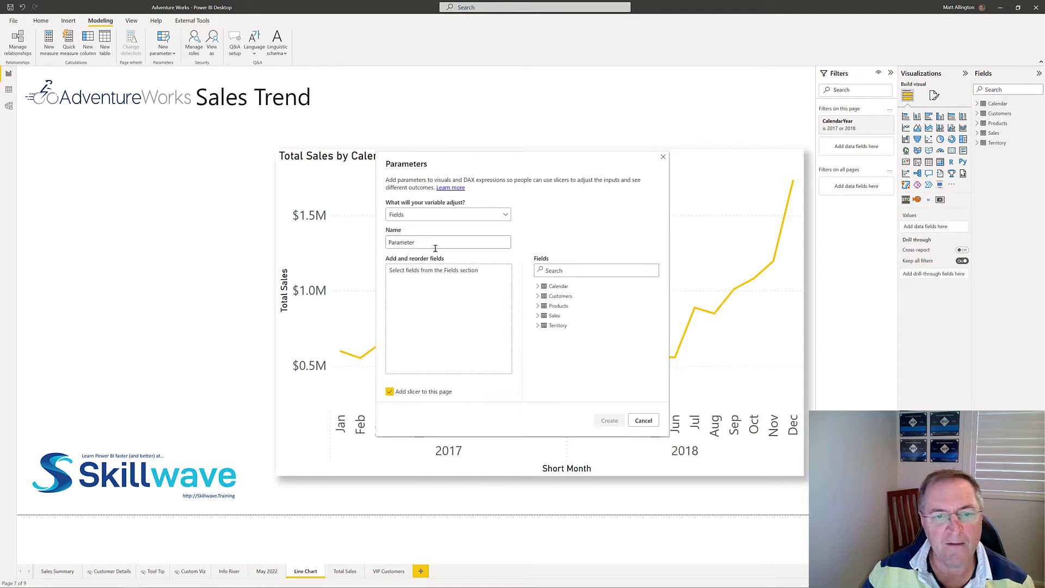
left_click(433, 245)
left_click_drag(432, 246, 342, 246)
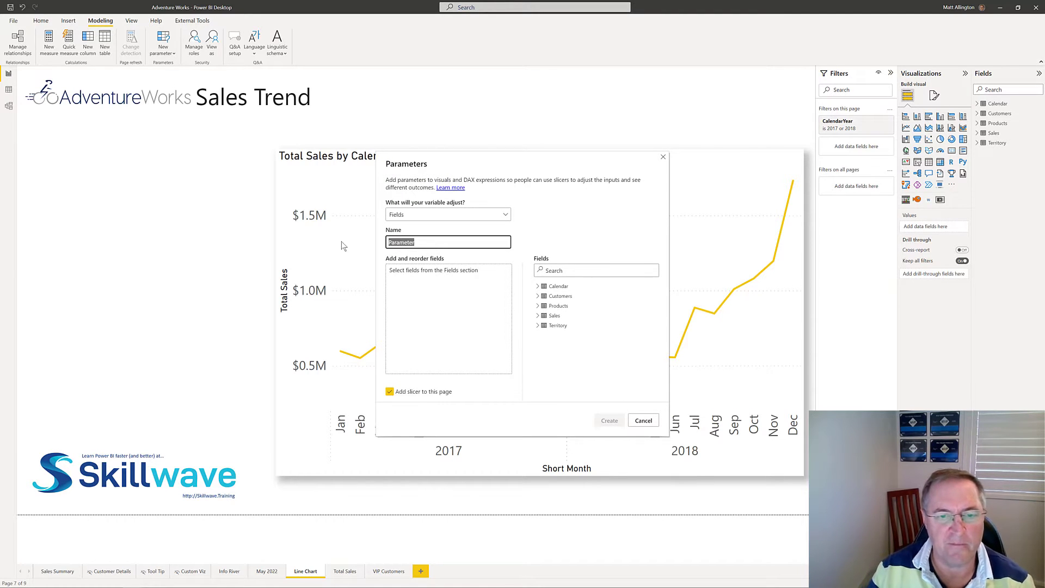
type("Chart Items")
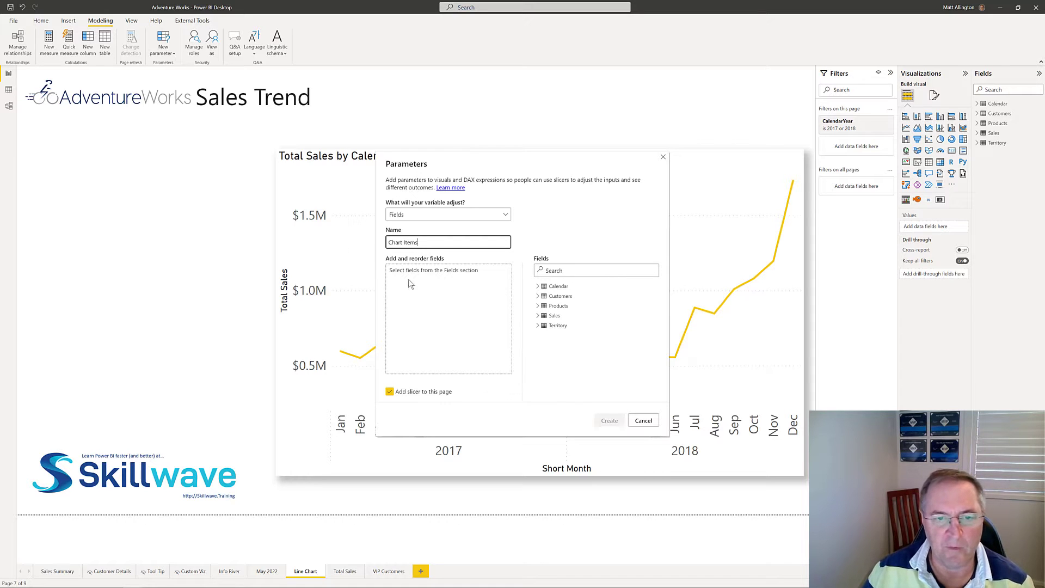
left_click(444, 280)
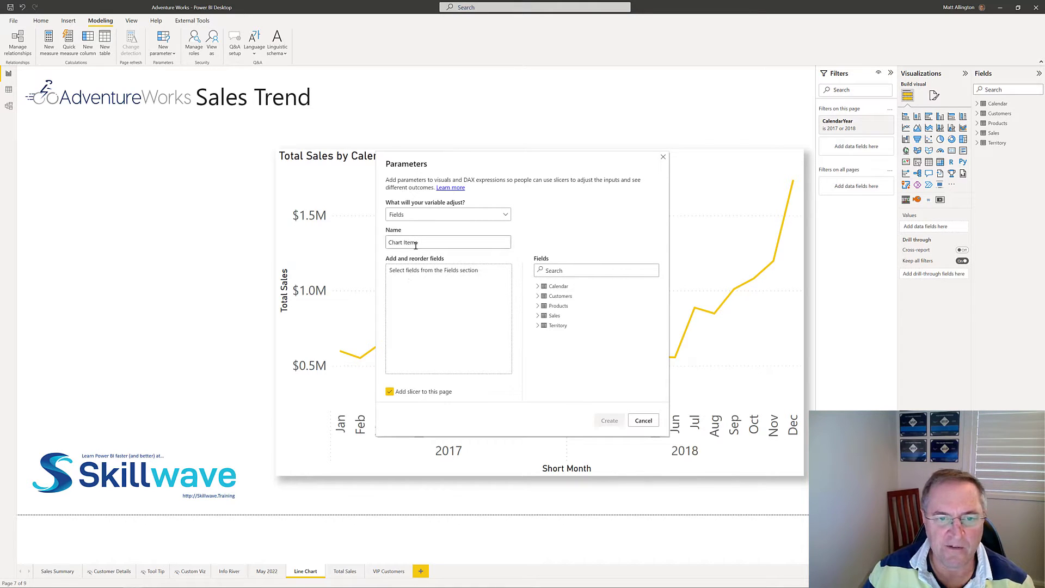
Add Total Sales, Total Margin and Margin % from Sales and create the parameter with its slicer.
left_click(538, 315)
scroll(583, 330, "down", 10)
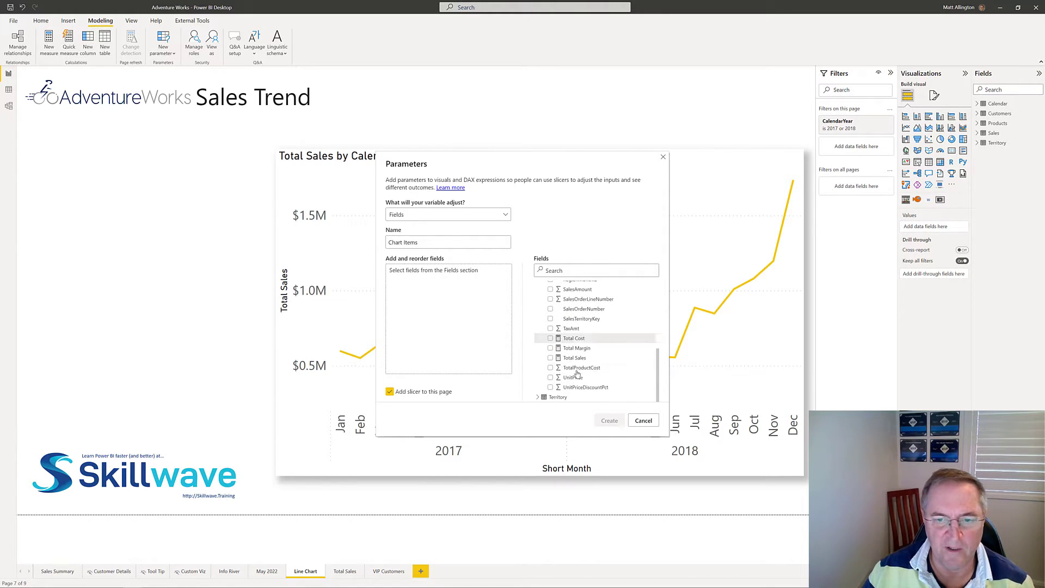
left_click(551, 357)
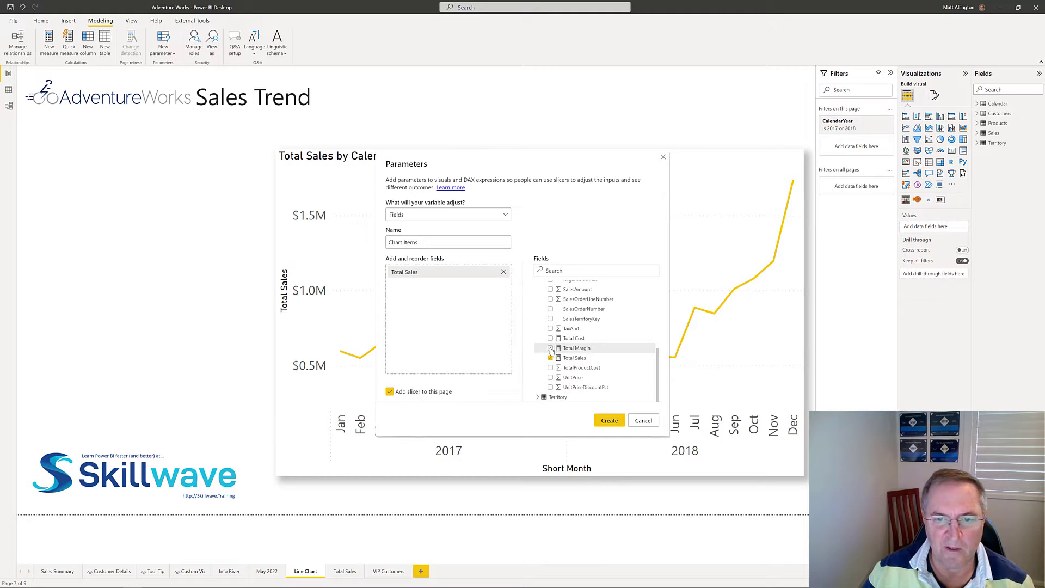
left_click(550, 348)
scroll(577, 350, "up", 2)
scroll(577, 351, "up", 4)
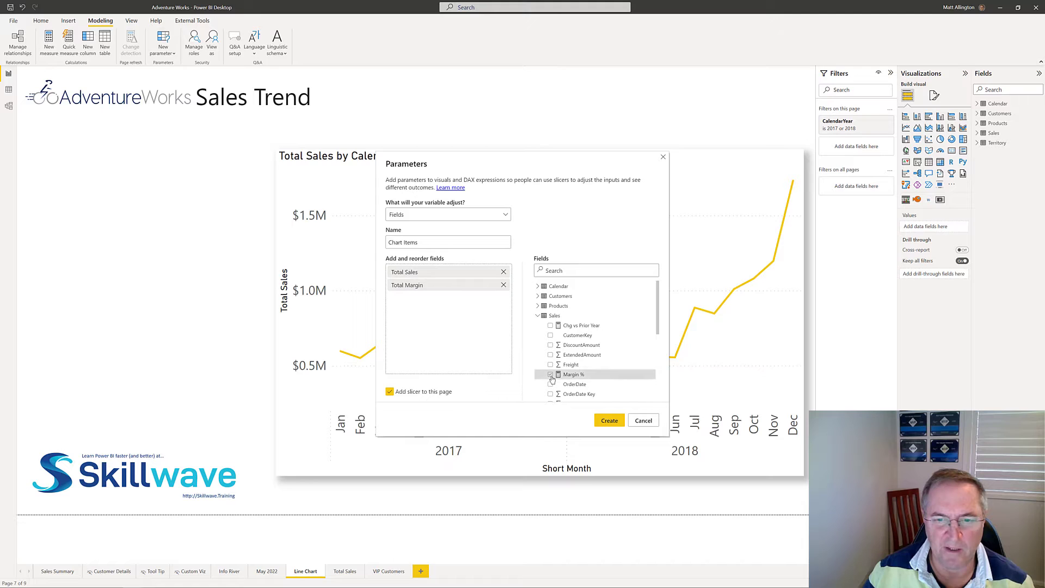
left_click(551, 375)
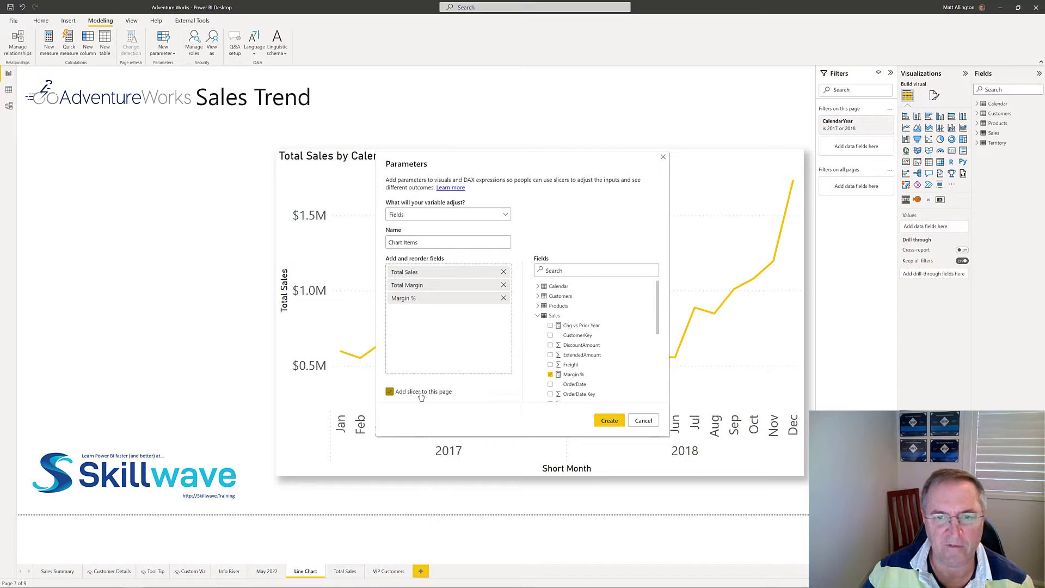
left_click(609, 421)
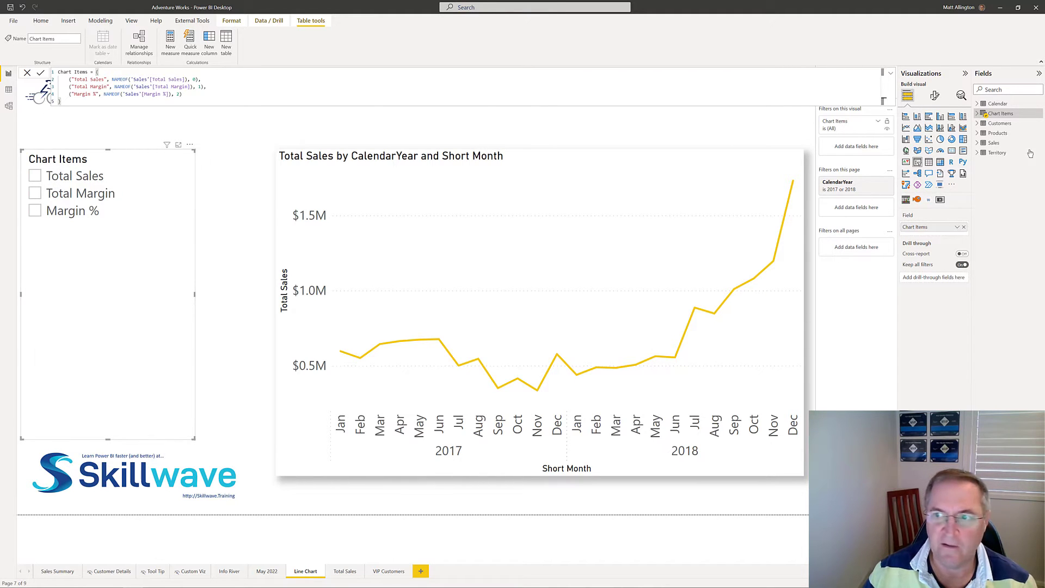
Expand the Chart Items table and nudge its card in the model diagram.
left_click(978, 114)
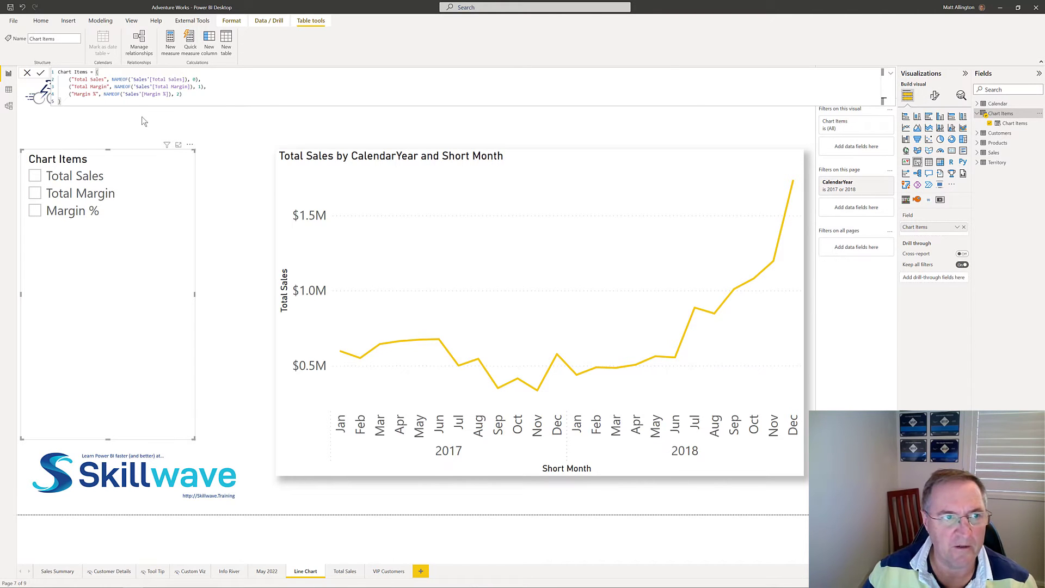
left_click(8, 107)
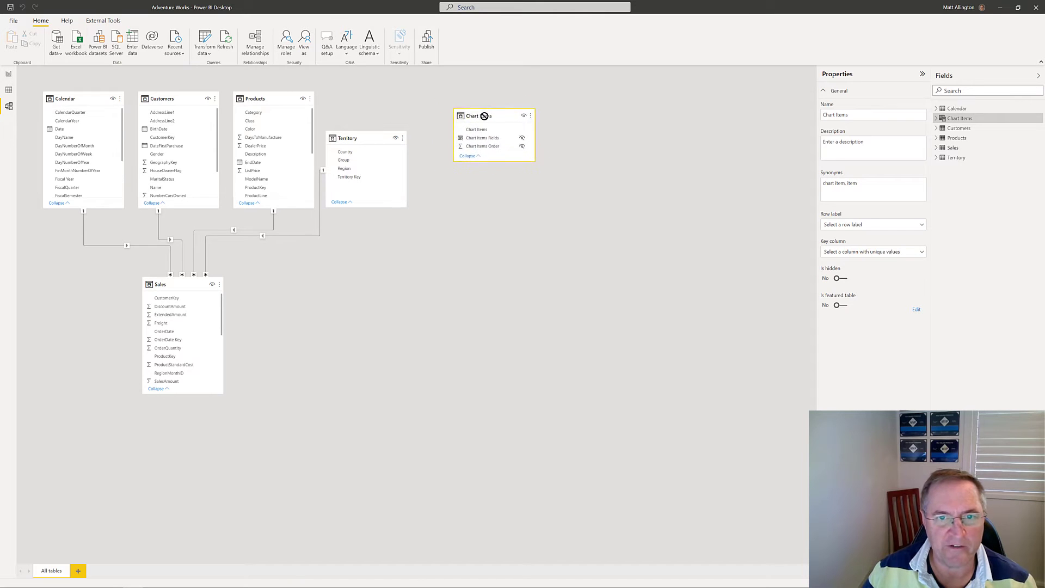
left_click_drag(485, 115, 490, 110)
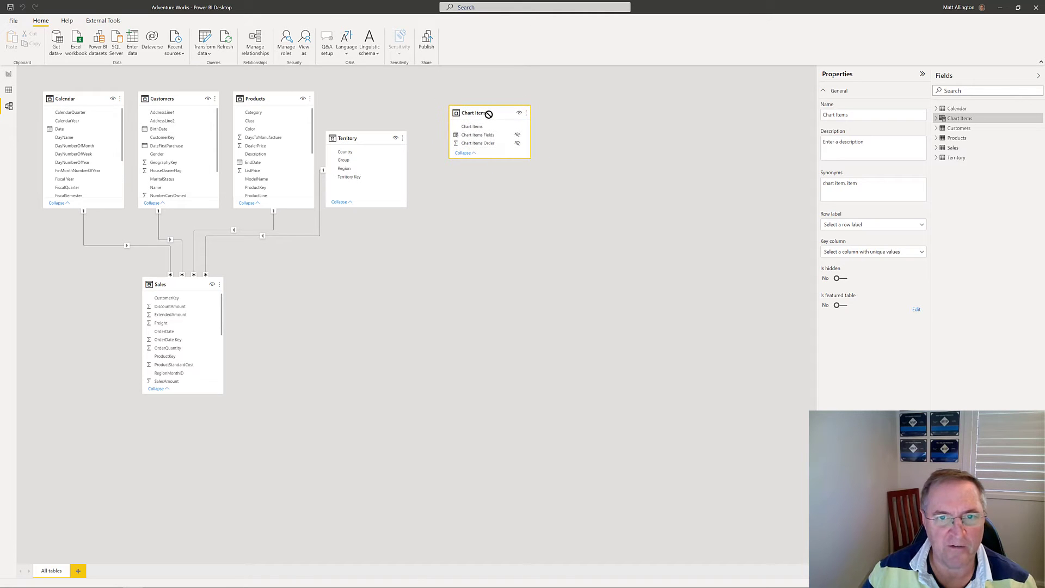
left_click(9, 73)
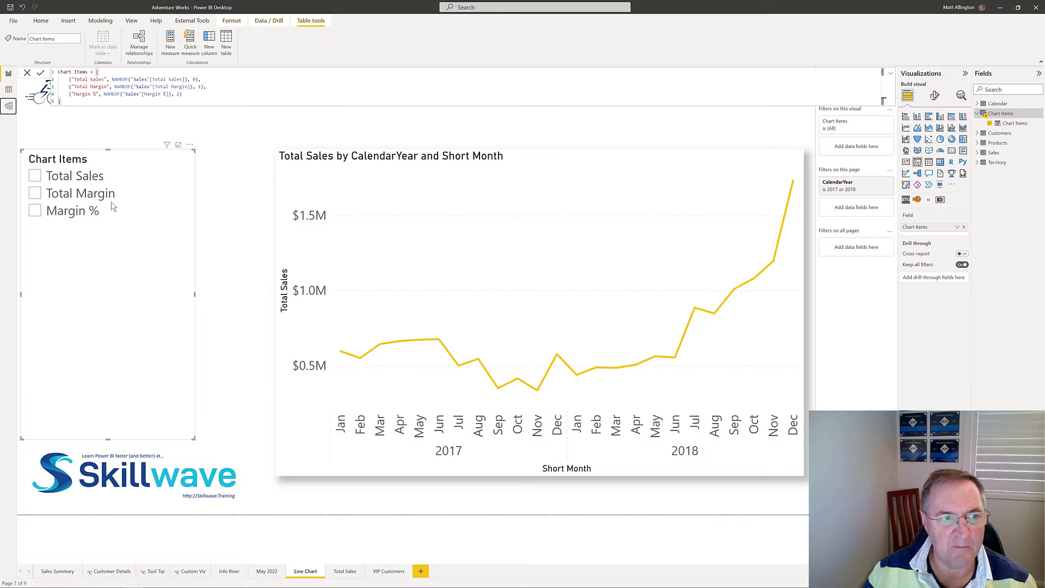
Replace Total Sales on the line chart's Y-axis with the Chart Items parameter.
left_click(385, 167)
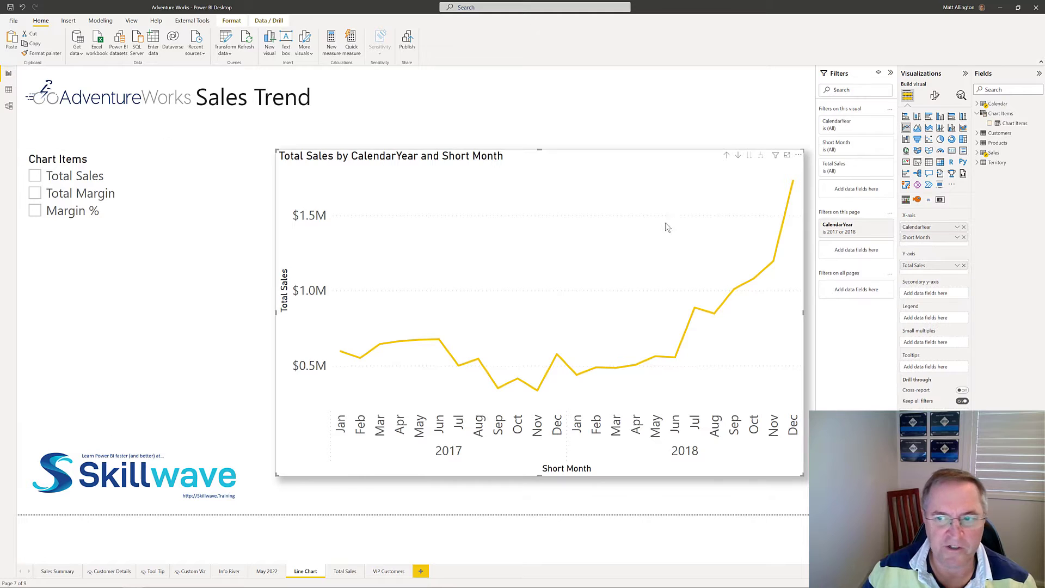
left_click(964, 265)
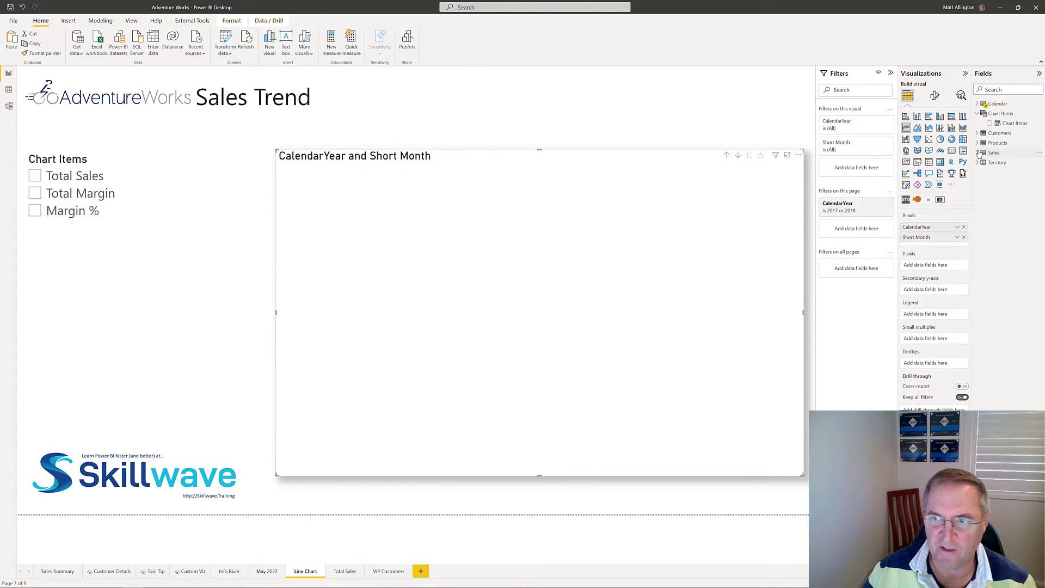
left_click(978, 153)
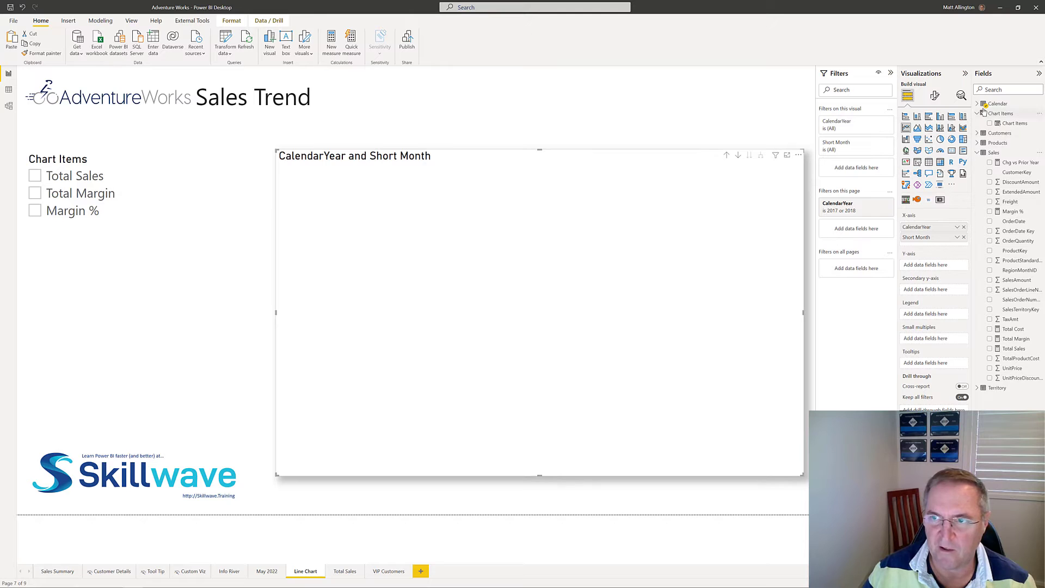
left_click_drag(1013, 123, 942, 270)
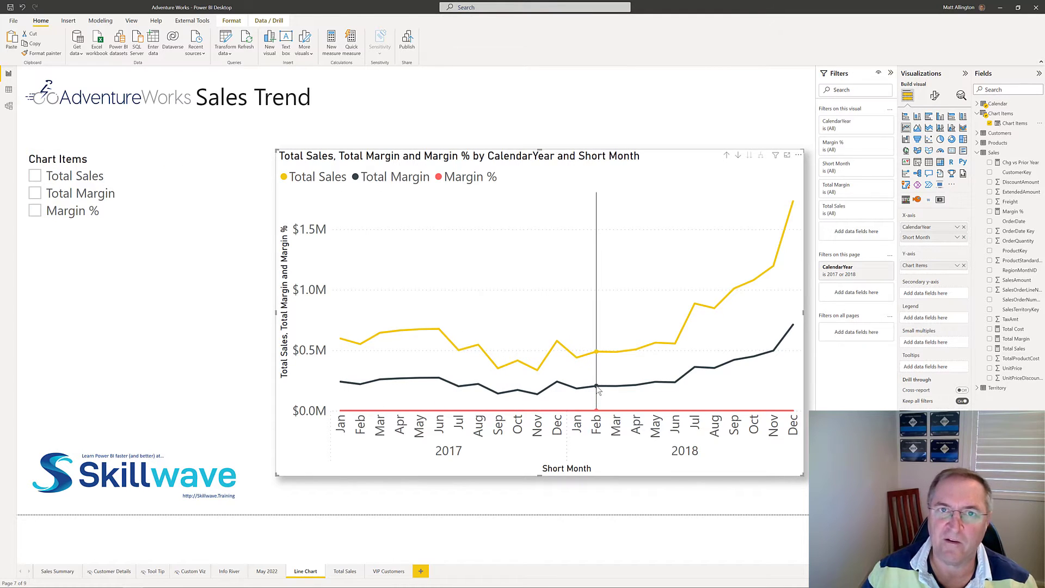
Try Total Margin and Margin % in the slicer, ending back on Total Sales.
left_click(74, 184)
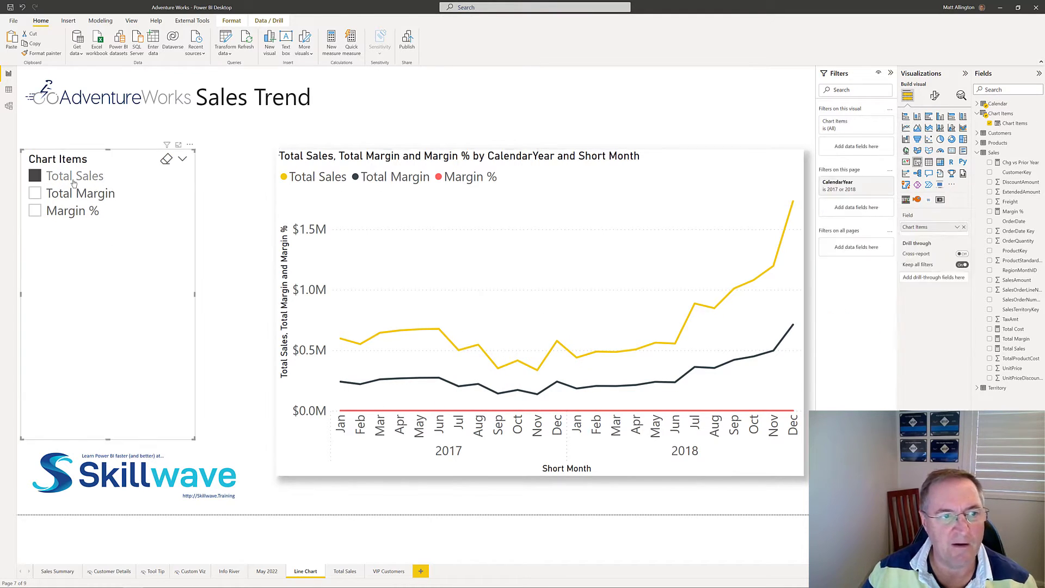
left_click(63, 197)
left_click(60, 215)
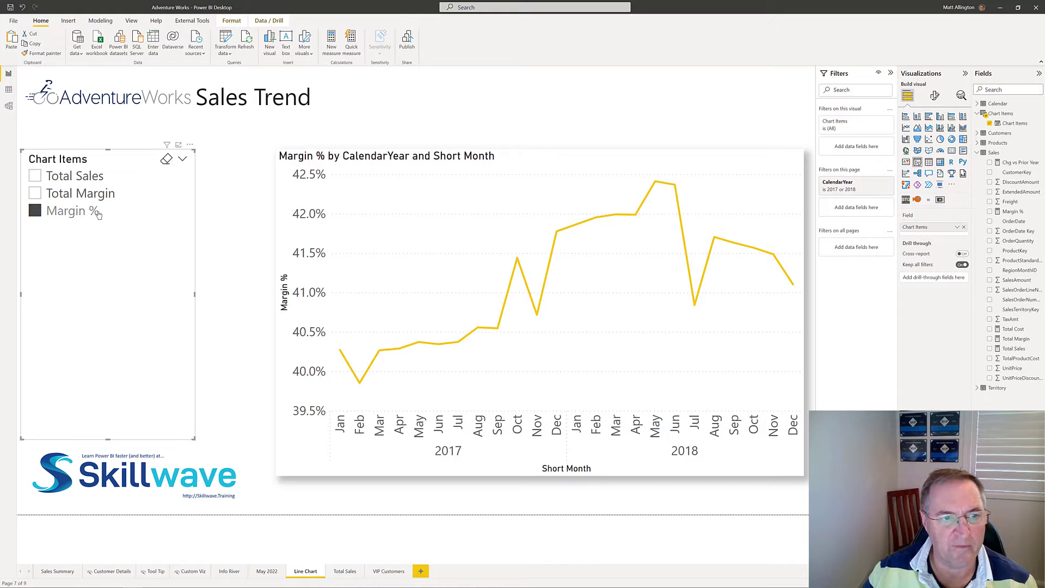
left_click(70, 177)
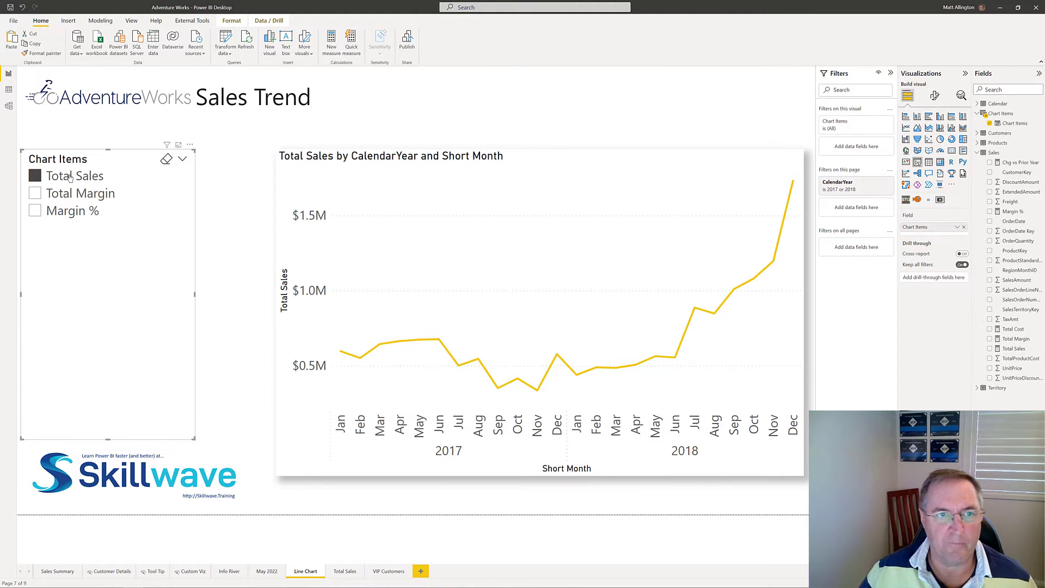
On the Total Sales page, start a new fields parameter named 'Chart Axis'.
left_click(344, 572)
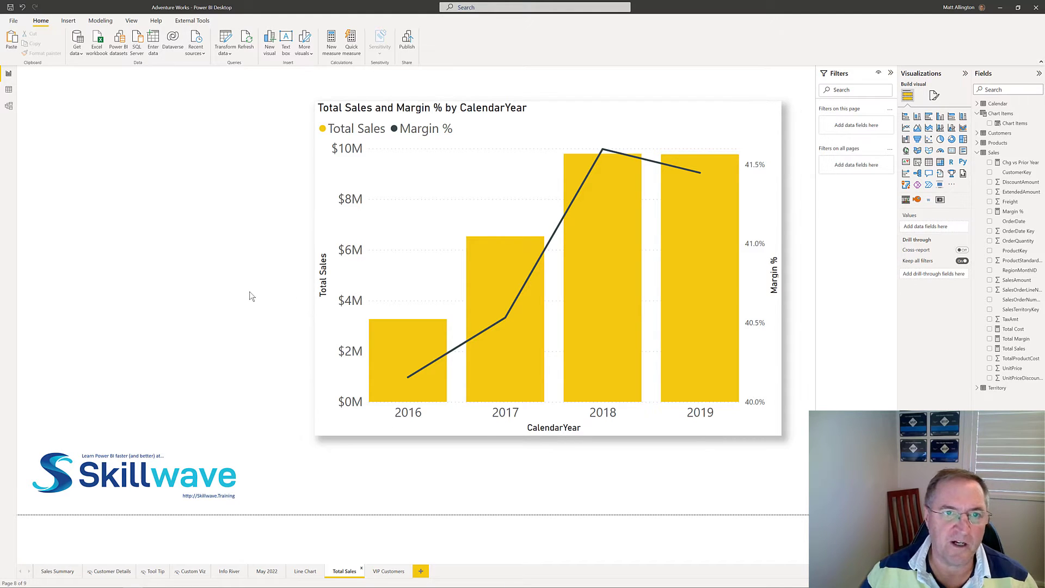
left_click(101, 22)
left_click(173, 53)
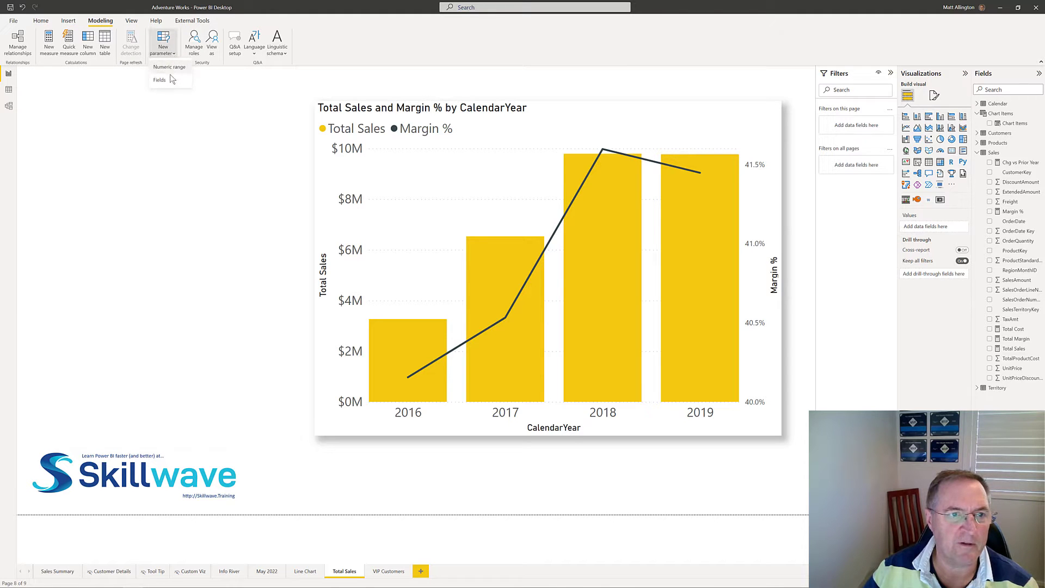
left_click(171, 81)
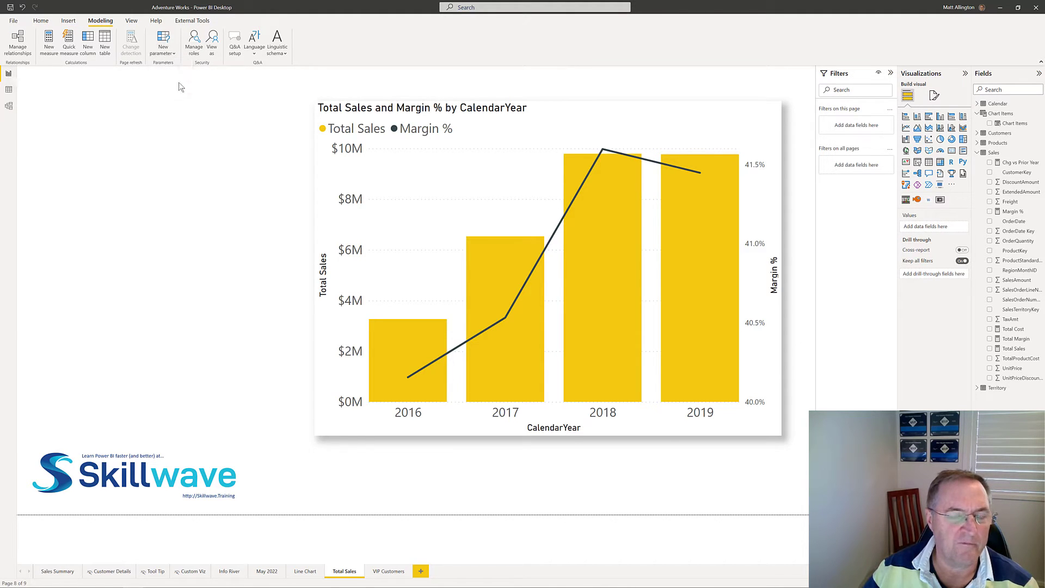
left_click(394, 243)
double_click(394, 244)
type("Chart Axis")
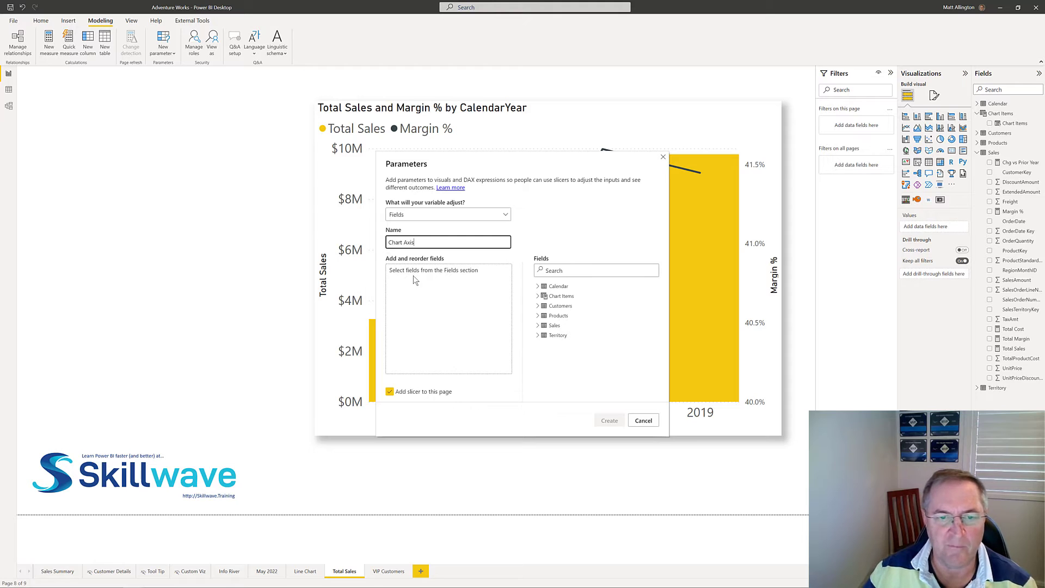
left_click(415, 280)
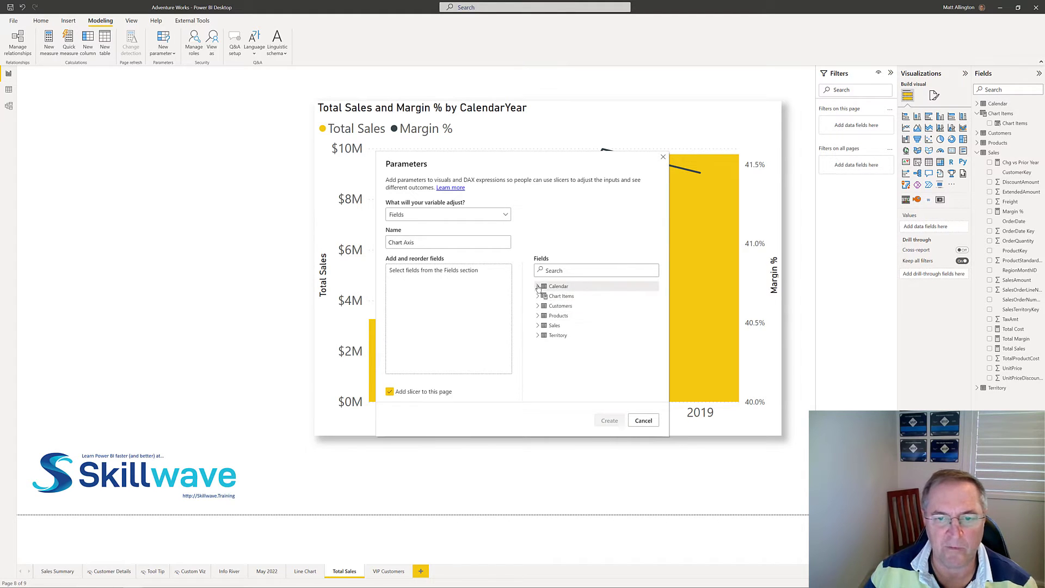
Add CalendarYear, Occupation, Color and SubCategory to the parameter.
left_click(538, 287)
left_click(551, 306)
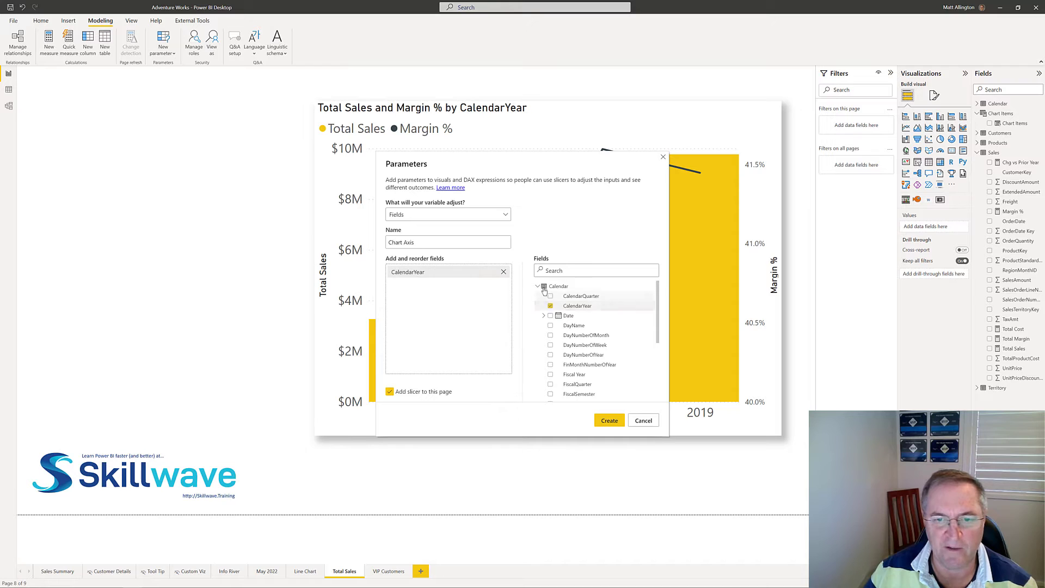
left_click(538, 286)
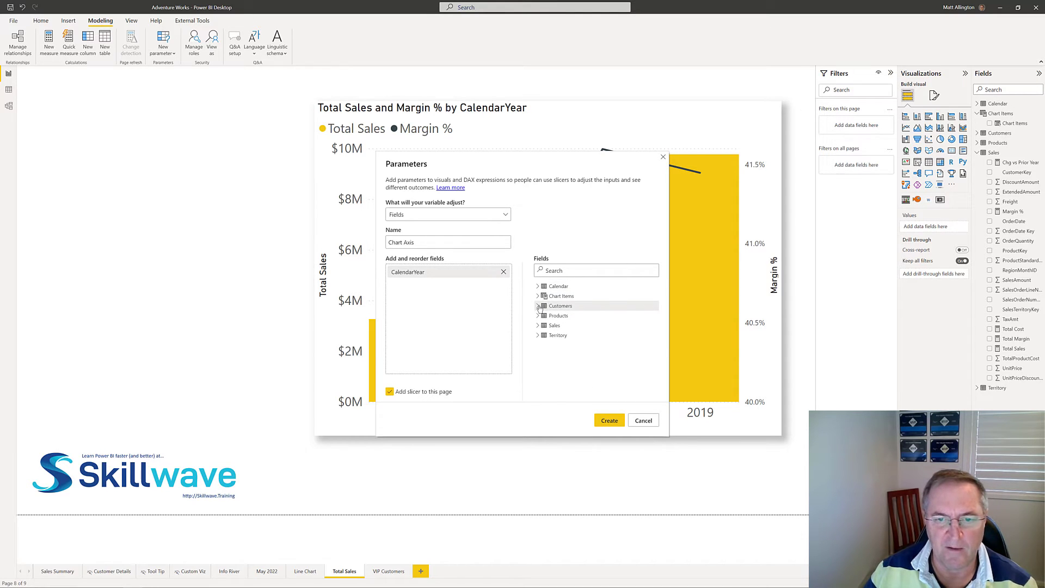
left_click(538, 306)
scroll(561, 349, "down", 5)
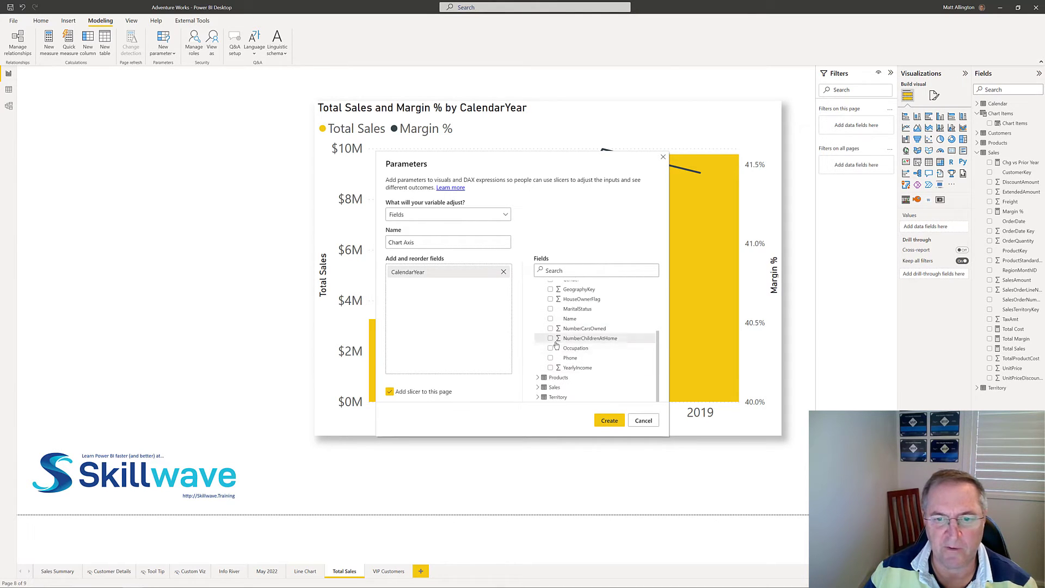
left_click(550, 348)
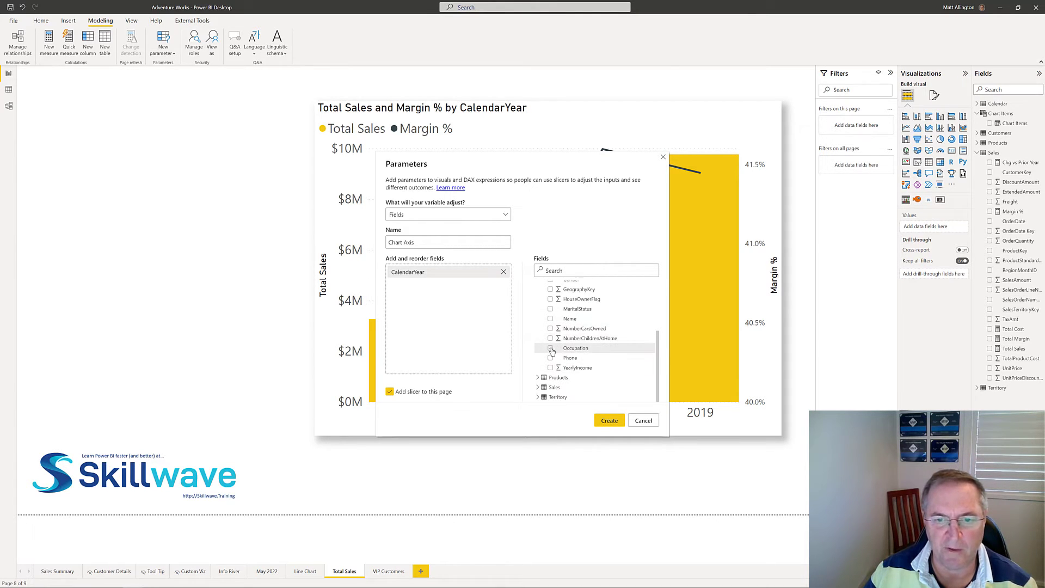
left_click(538, 377)
scroll(549, 359, "down", 3)
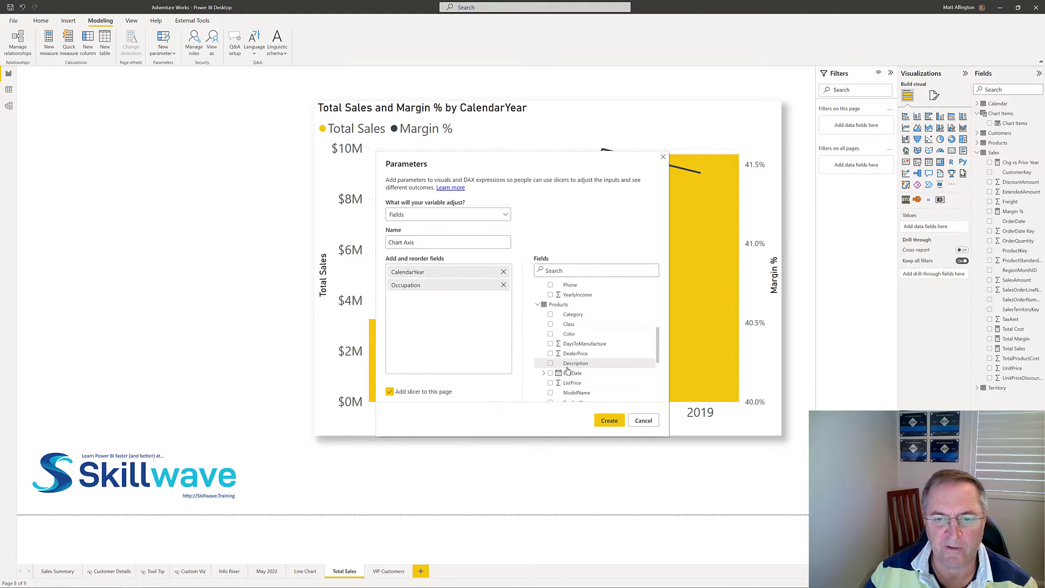
left_click(550, 334)
scroll(566, 349, "down", 4)
scroll(578, 362, "down", 1)
left_click(551, 368)
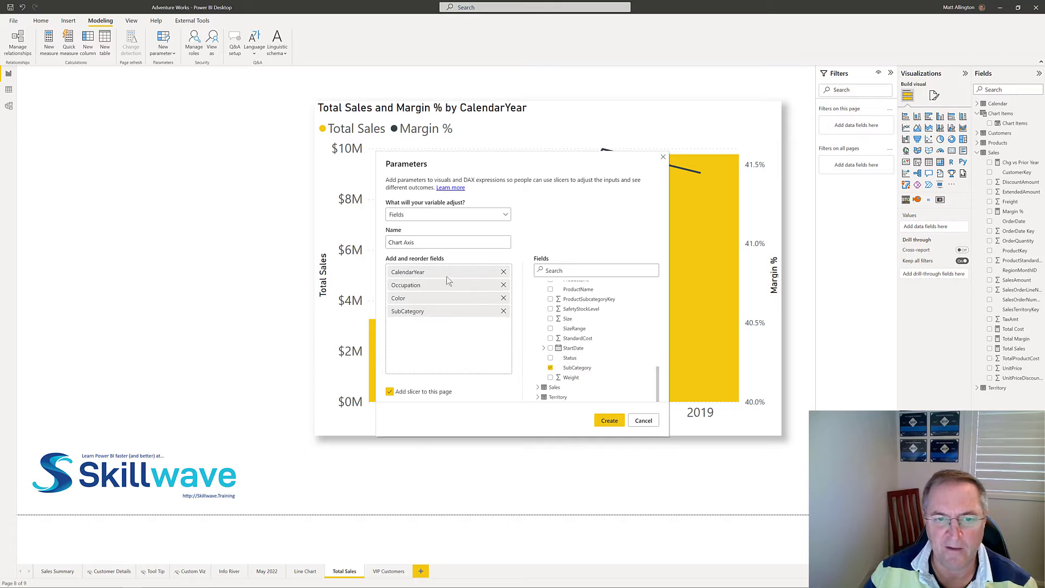
Rename the entries to 'Year' and 'Cust Occupation' and create the parameter.
double_click(416, 273)
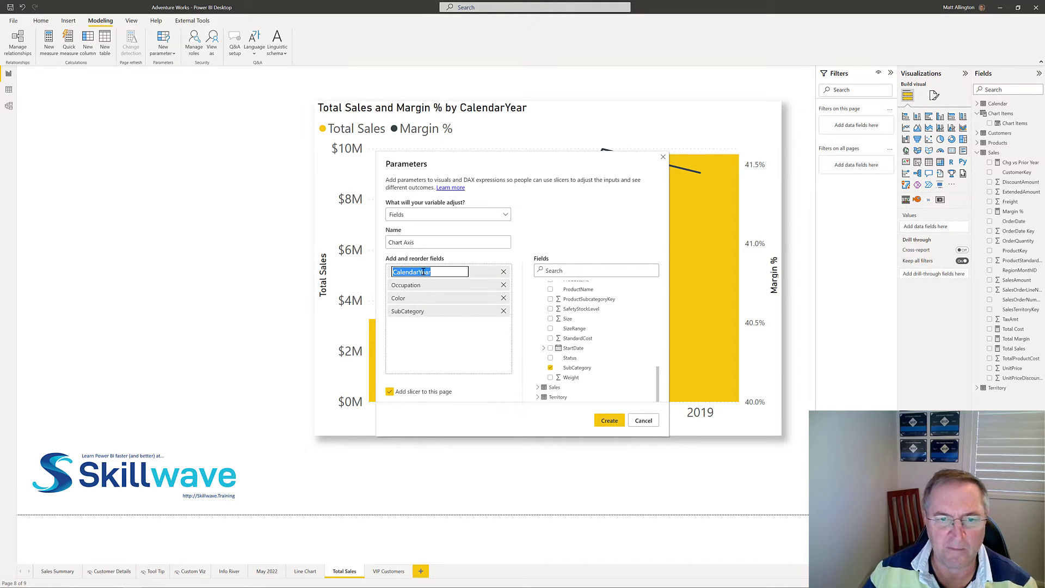
type("Y")
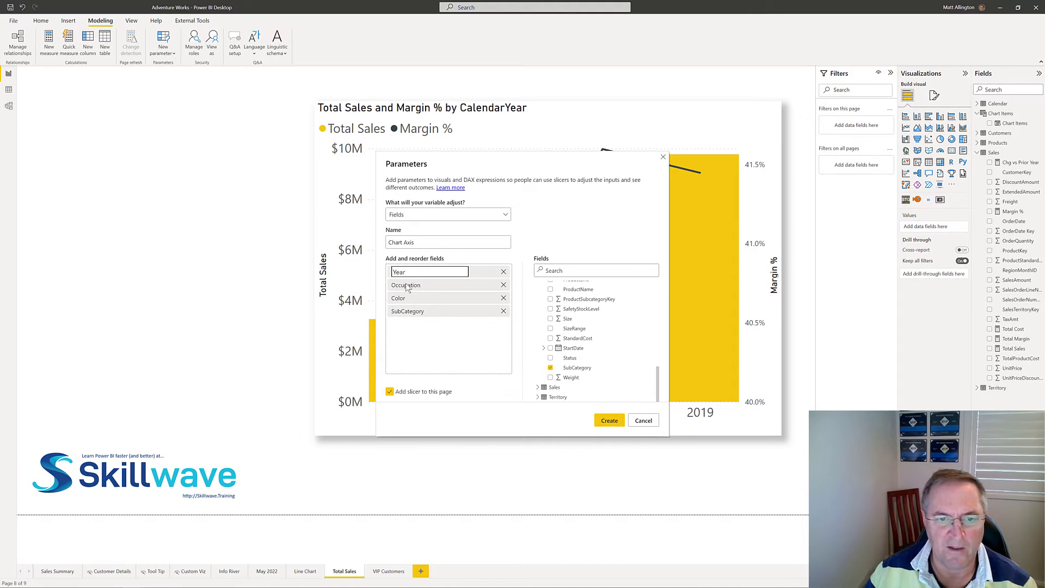
double_click(407, 285)
type("Cust")
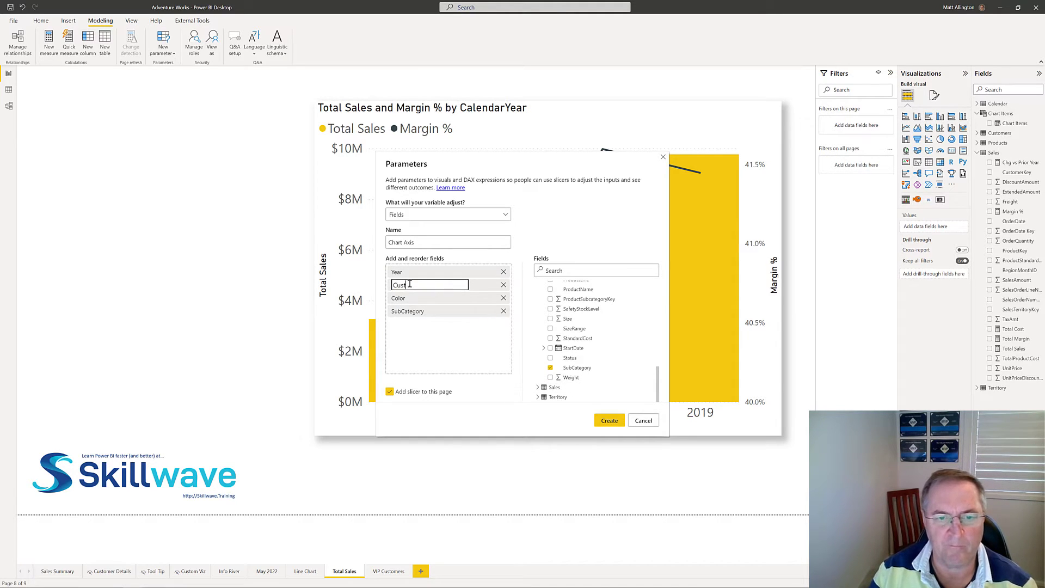
type(" Occupation")
key("Return")
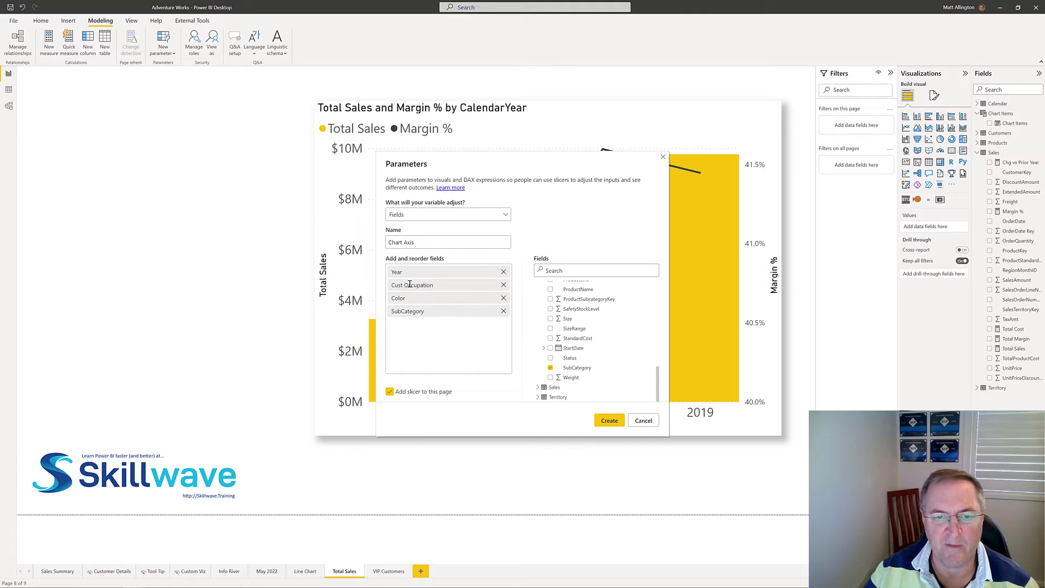
left_click(610, 421)
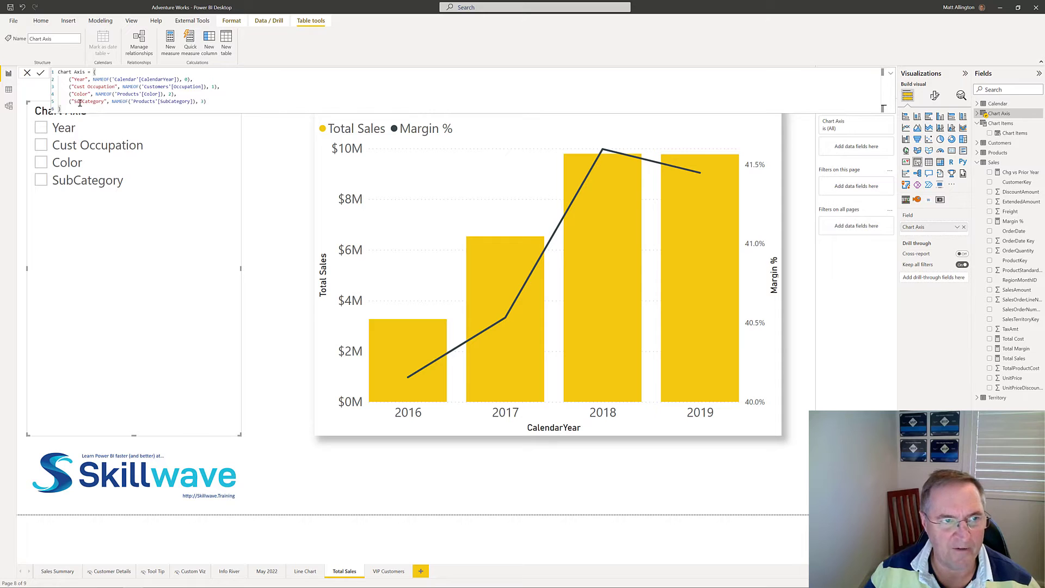
Move the Chart Axis table card below Chart Items, then select the Total Sales combo chart.
left_click(8, 106)
left_click_drag(615, 98, 468, 185)
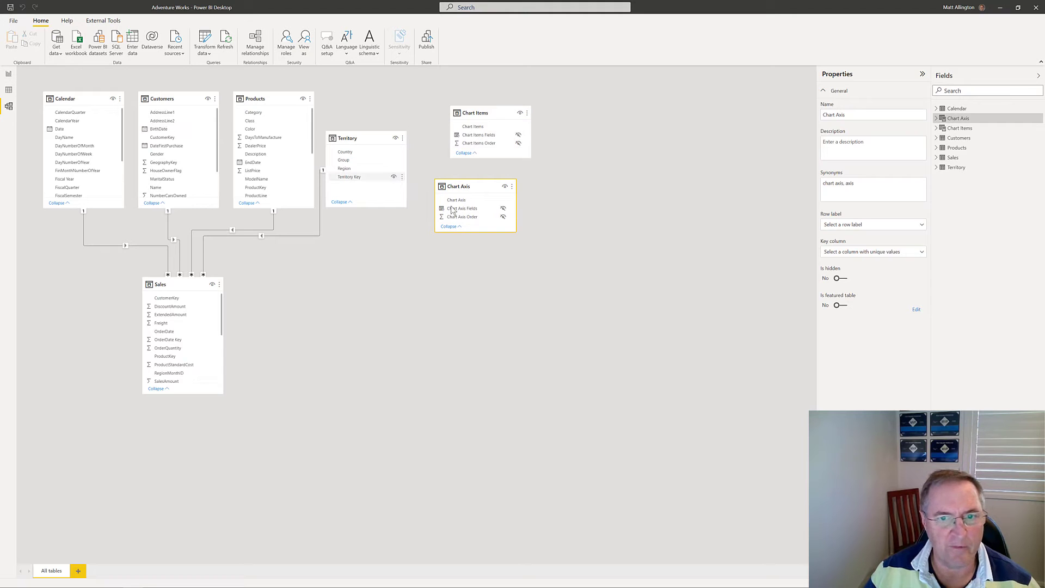
left_click(9, 75)
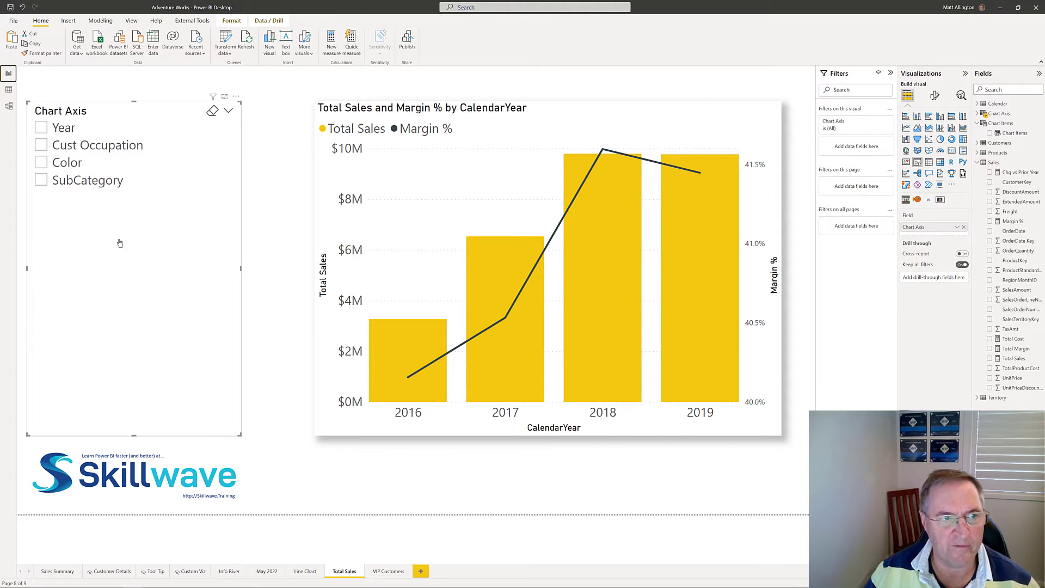
left_click(487, 433)
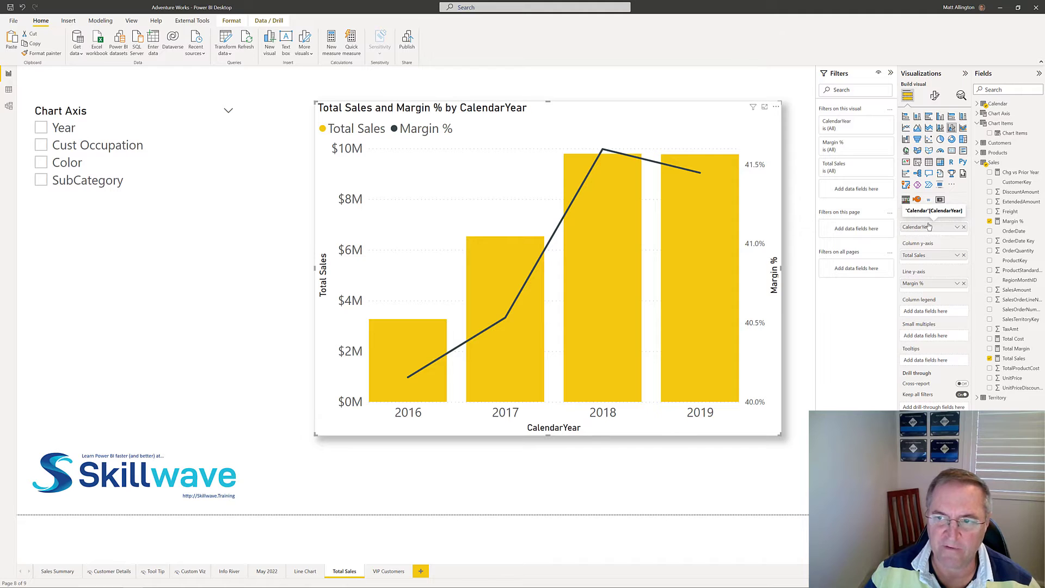
Replace CalendarYear on the combo chart's x-axis with the Chart Axis parameter.
left_click(964, 227)
left_click(977, 113)
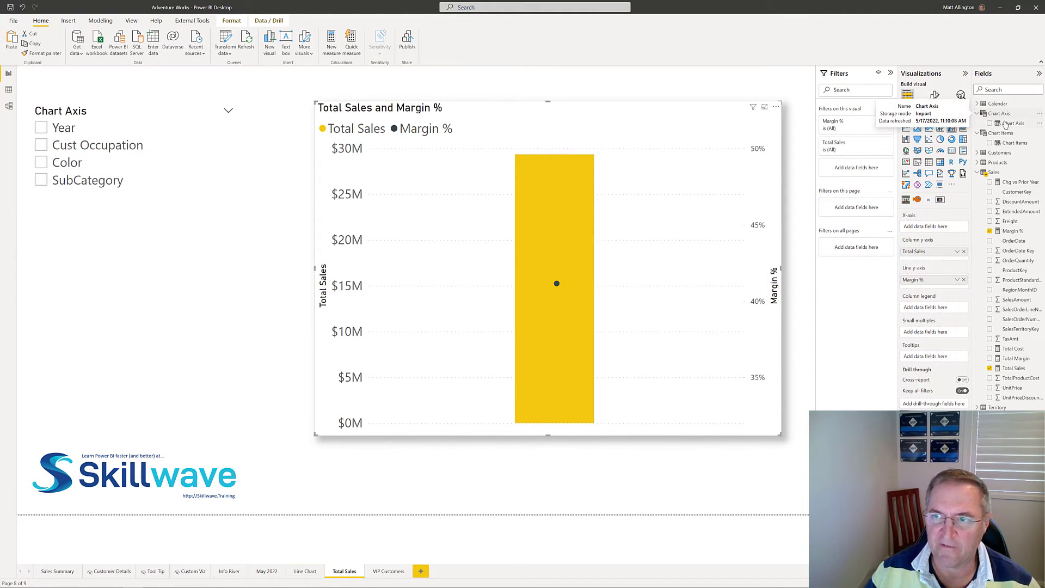
left_click_drag(920, 229, 920, 229)
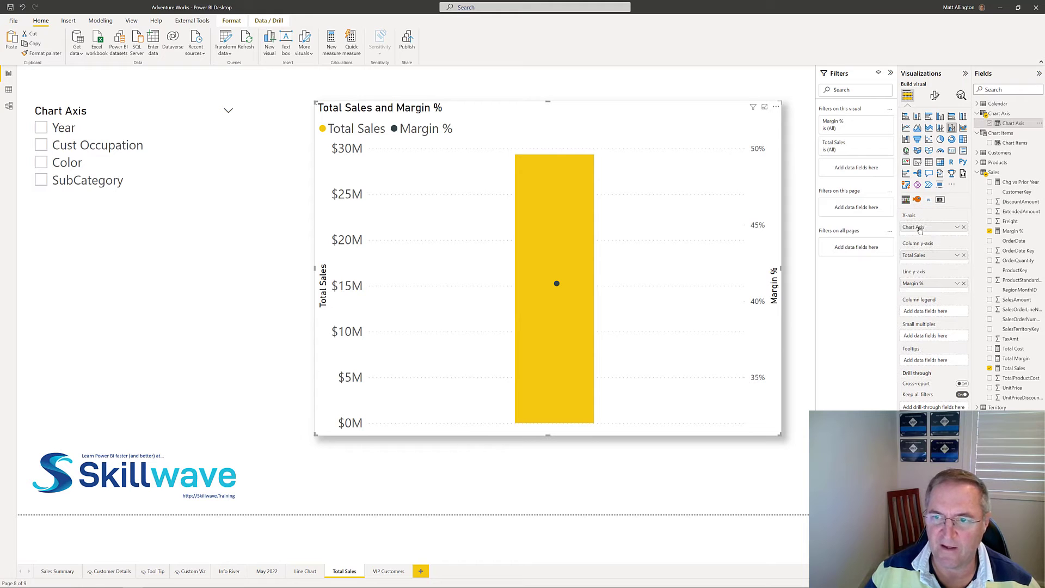
Try Year, Cust Occupation, Color and SubCategory in the slicer, then settle on Year.
left_click(69, 129)
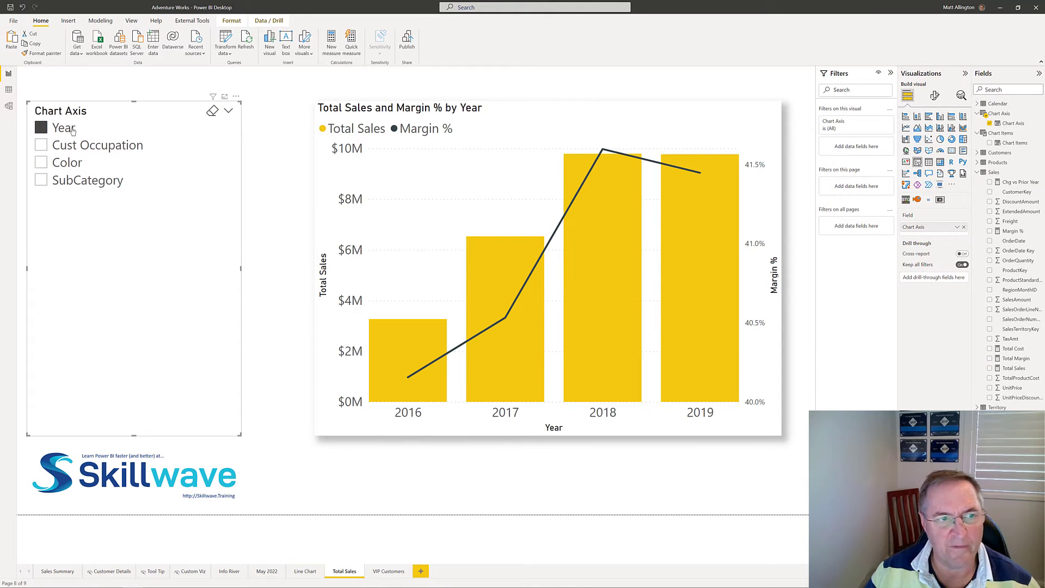
left_click(69, 147)
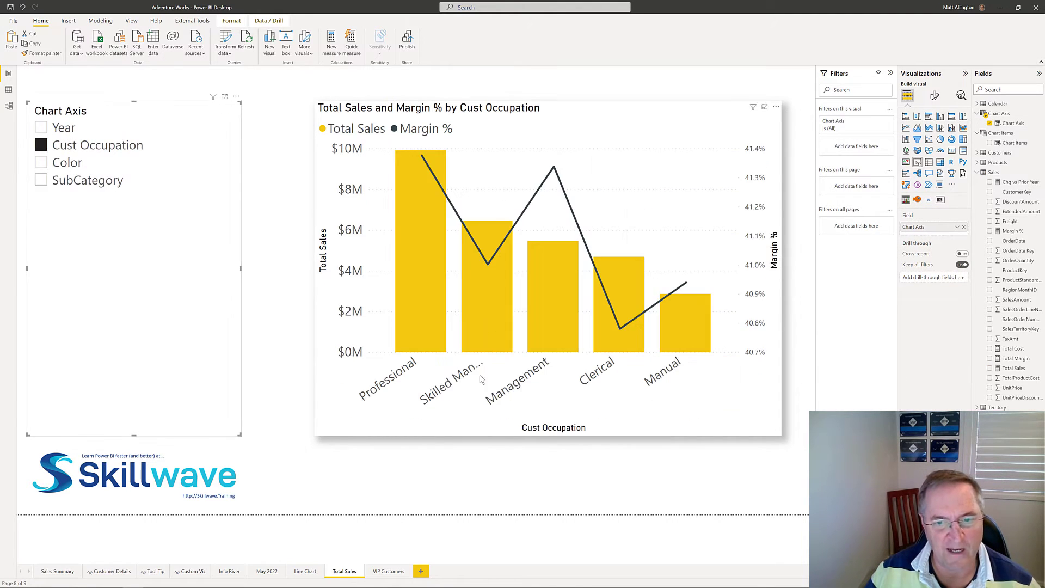
left_click(56, 165)
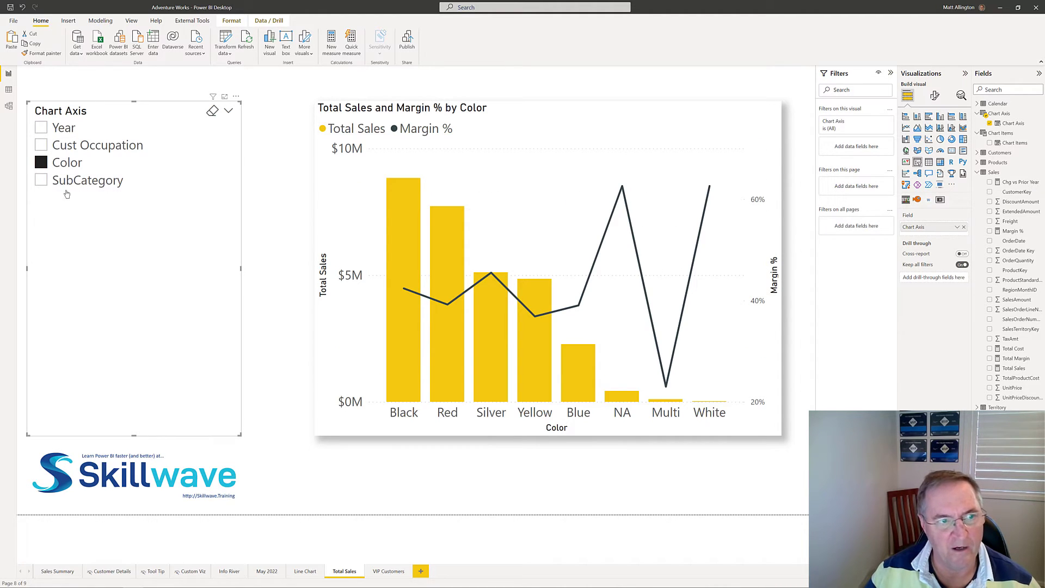
left_click(64, 185)
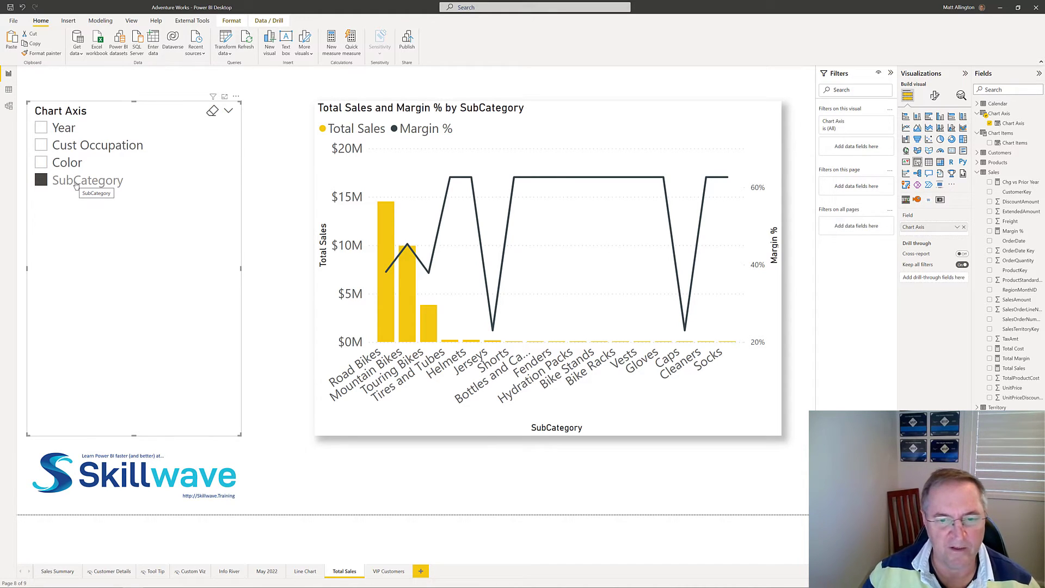
left_click(48, 129)
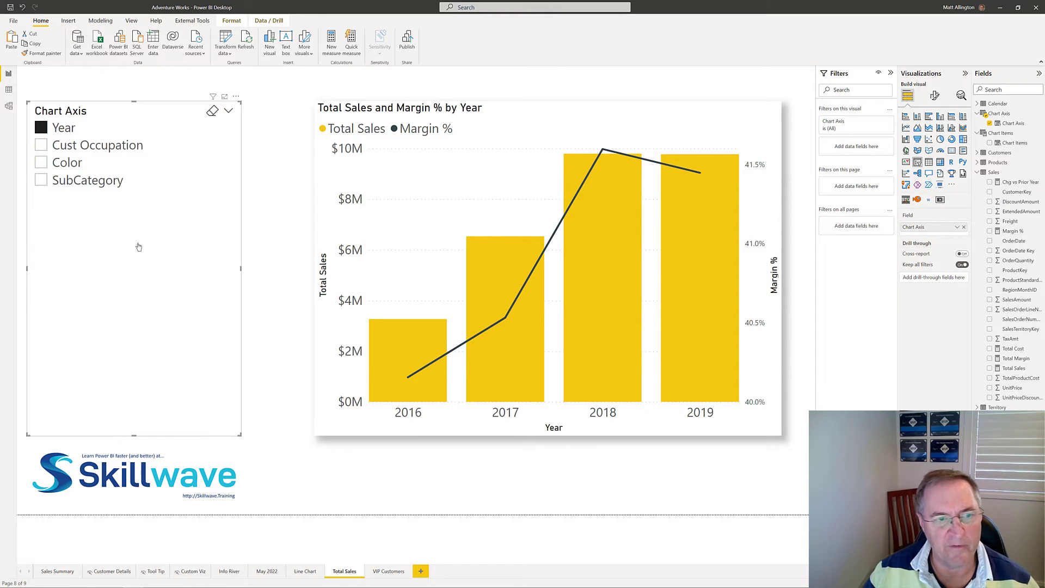
left_click(275, 489)
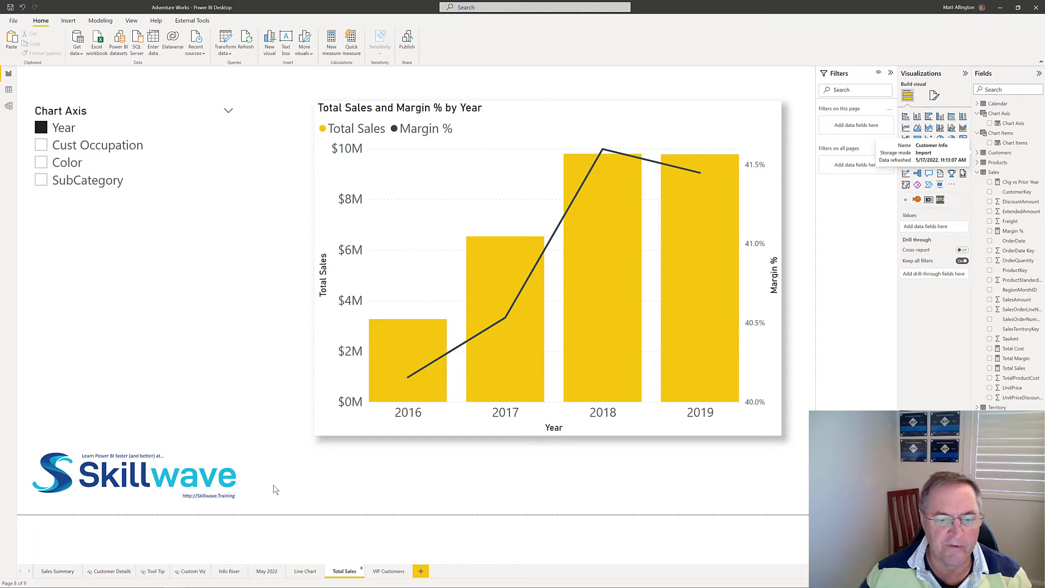
Open the VIP Customers page, select the Top 15 Customers table, and show New parameter choices.
left_click(388, 572)
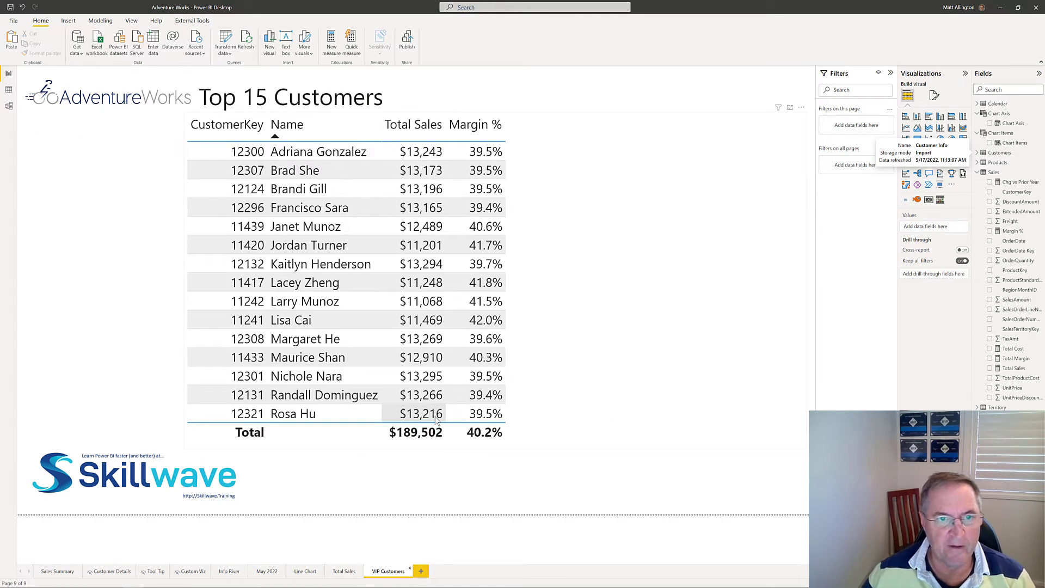
mouse_move(435, 420)
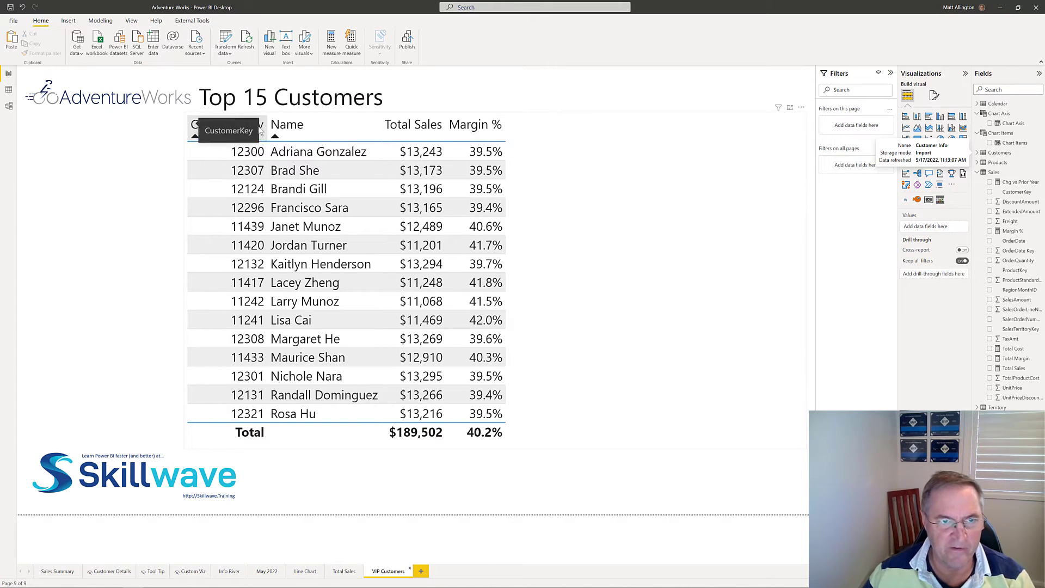
left_click(593, 338)
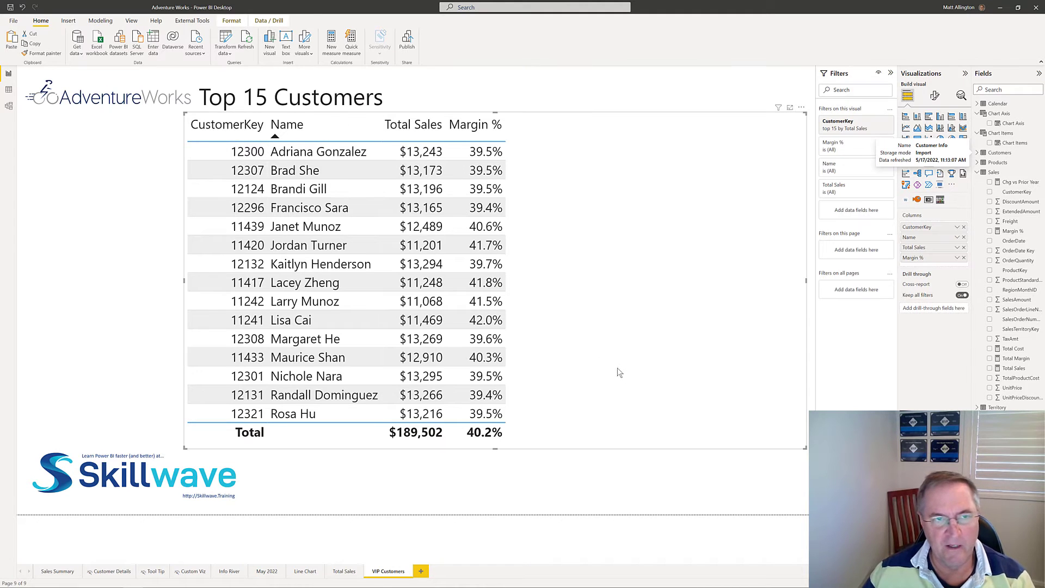
left_click(100, 20)
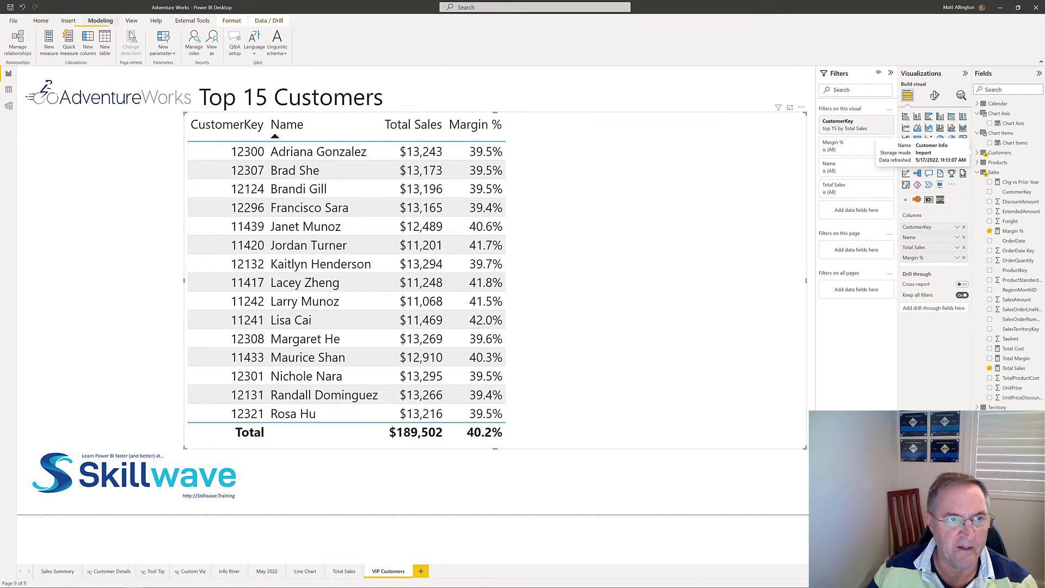
left_click(163, 50)
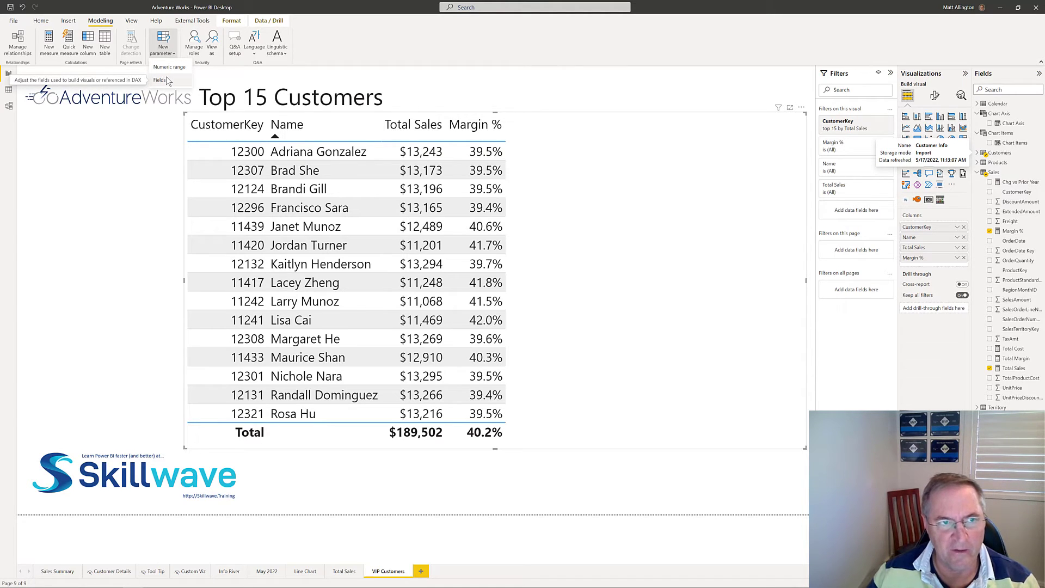
Start a new fields parameter named 'Customer Details'.
left_click(168, 81)
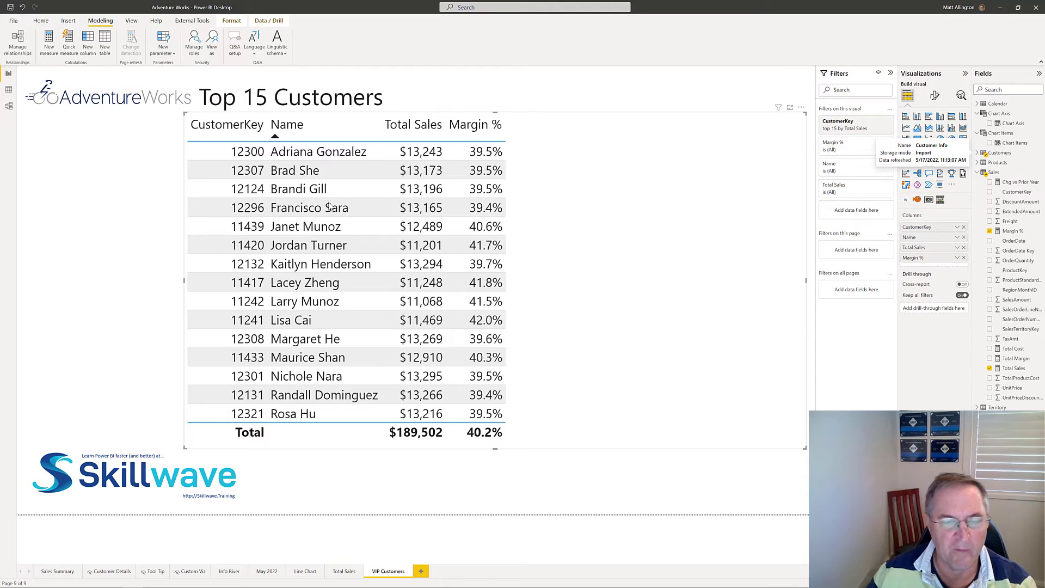
double_click(429, 238)
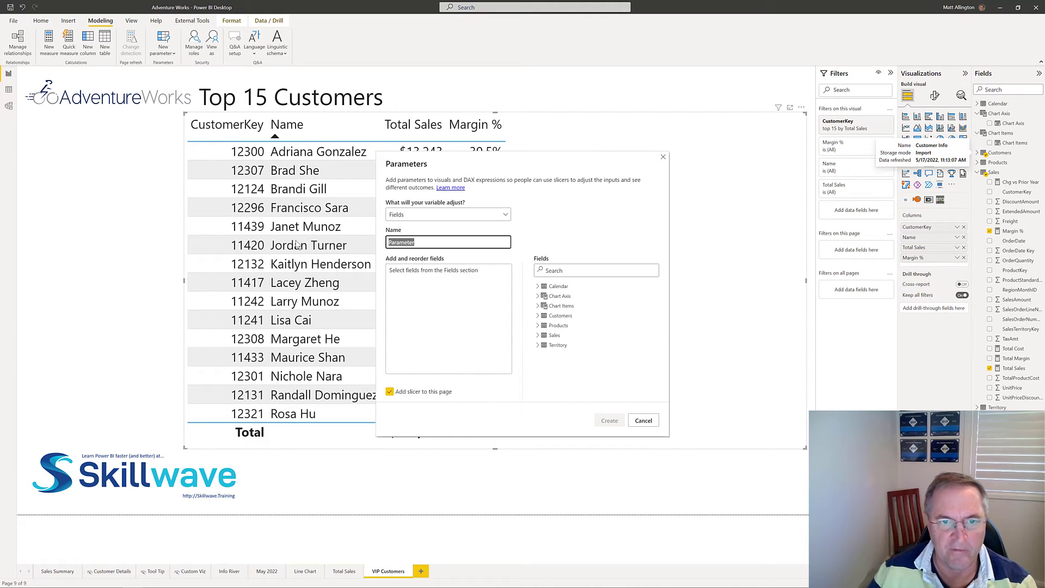
type("Customer Details")
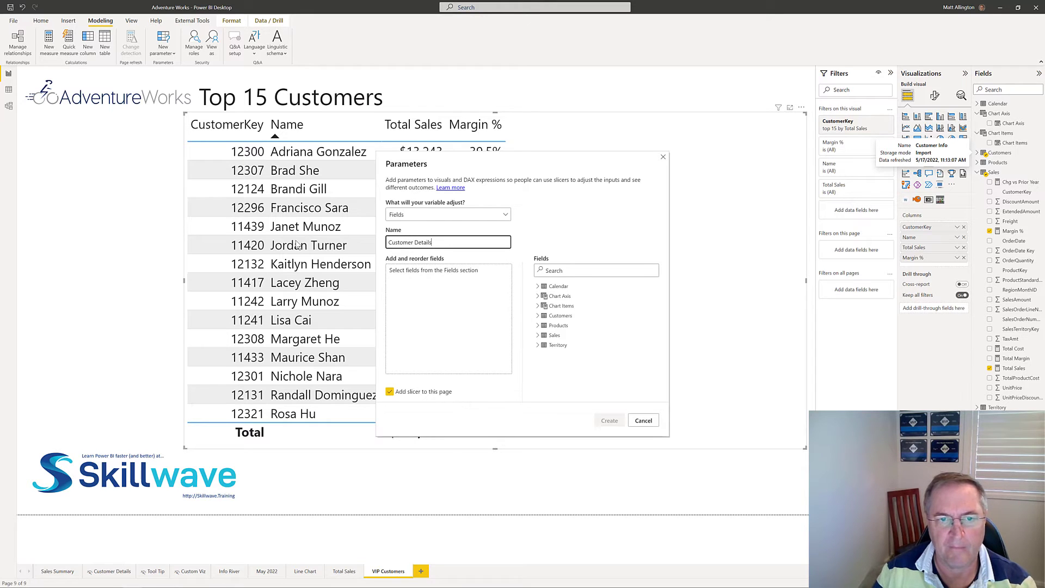
left_click(439, 294)
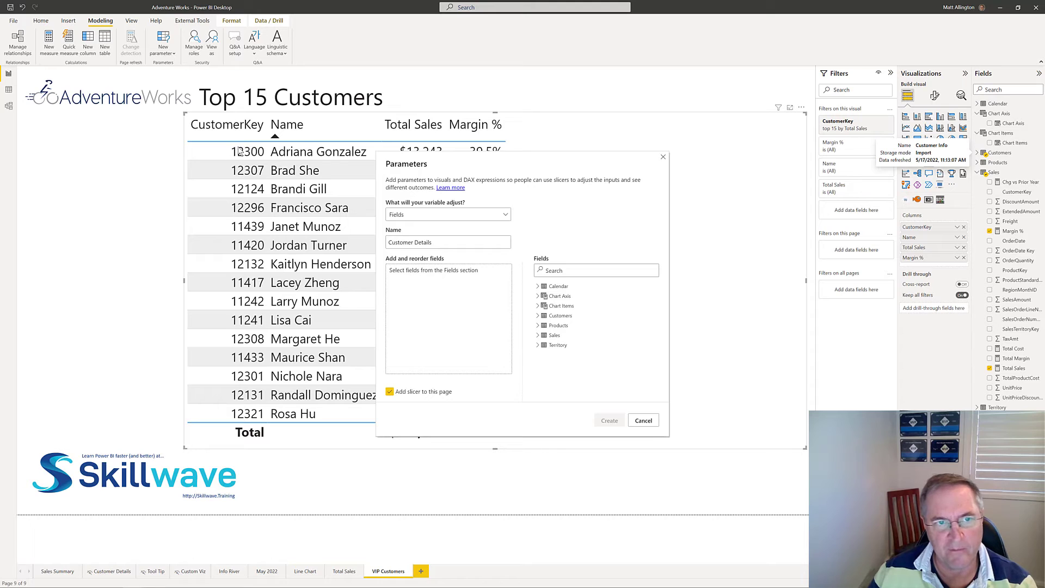
Add Gender and Occupation from the Customers table.
left_click(538, 316)
scroll(576, 359, "down", 1)
left_click(575, 358)
scroll(576, 365, "down", 3)
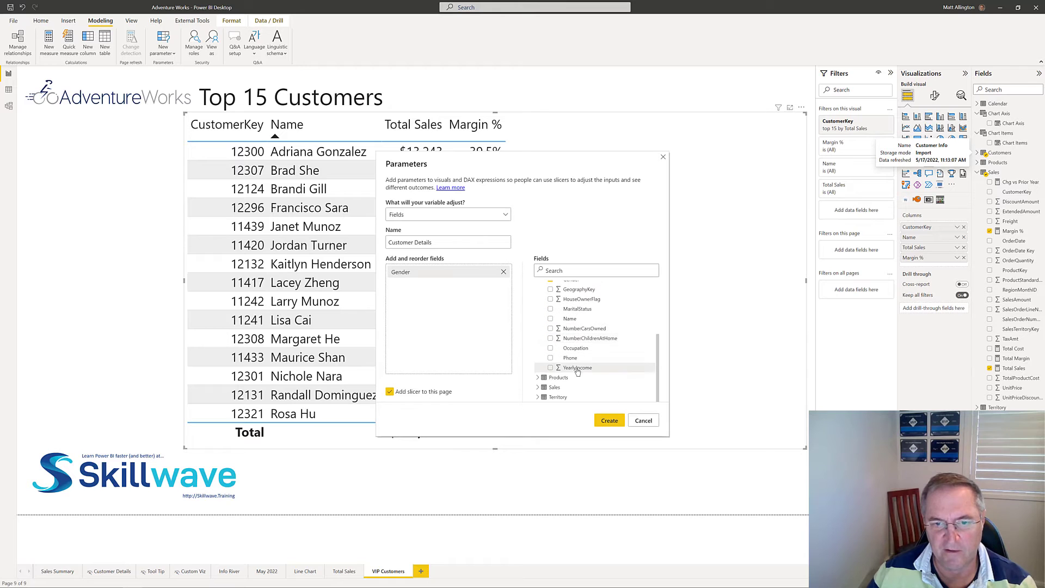
left_click(551, 349)
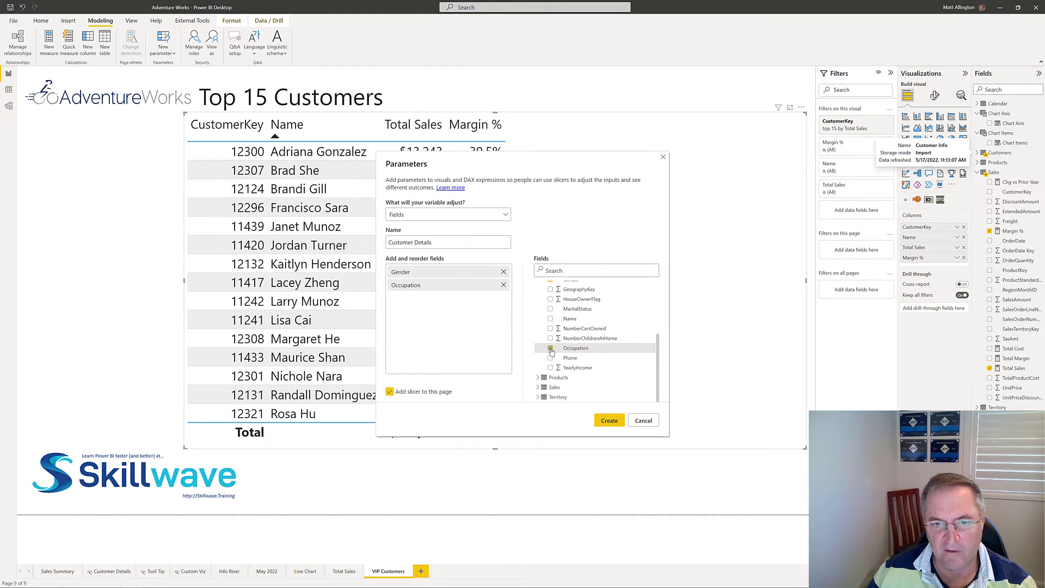
scroll(550, 332, "up", 4)
left_click(544, 307)
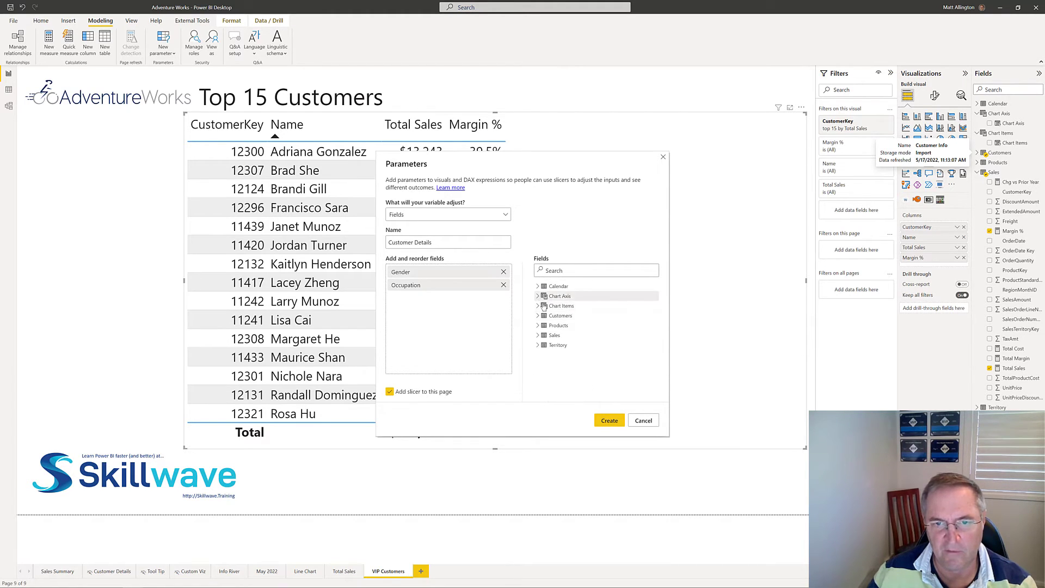
Add Margin %, Total Sales, Total Cost and Total Margin from Sales, then create the parameter.
left_click(543, 336)
scroll(597, 347, "down", 1)
scroll(597, 347, "down", 2)
left_click(588, 302)
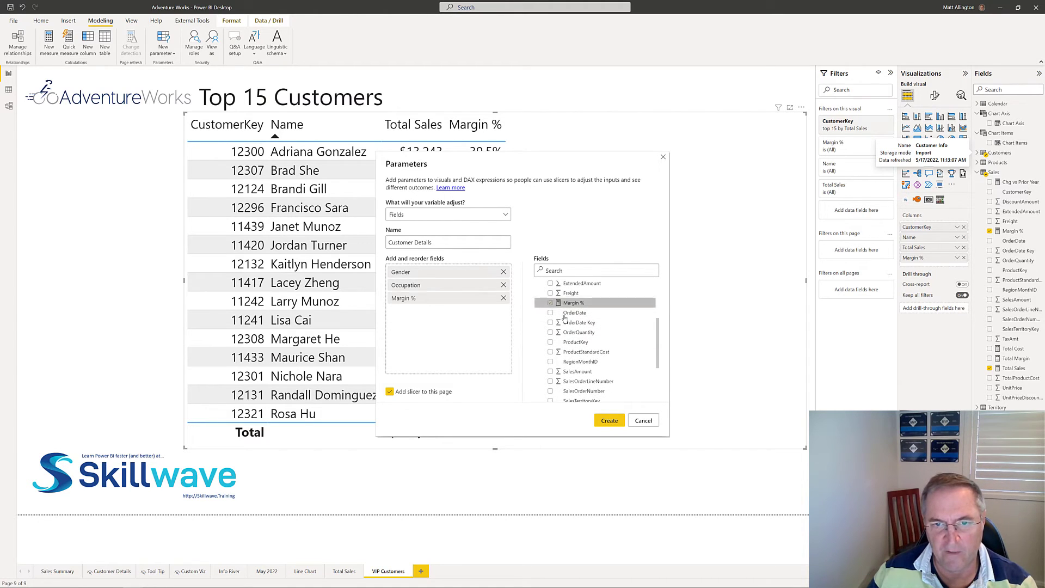
scroll(590, 353, "down", 2)
scroll(589, 361, "down", 1)
left_click(551, 357)
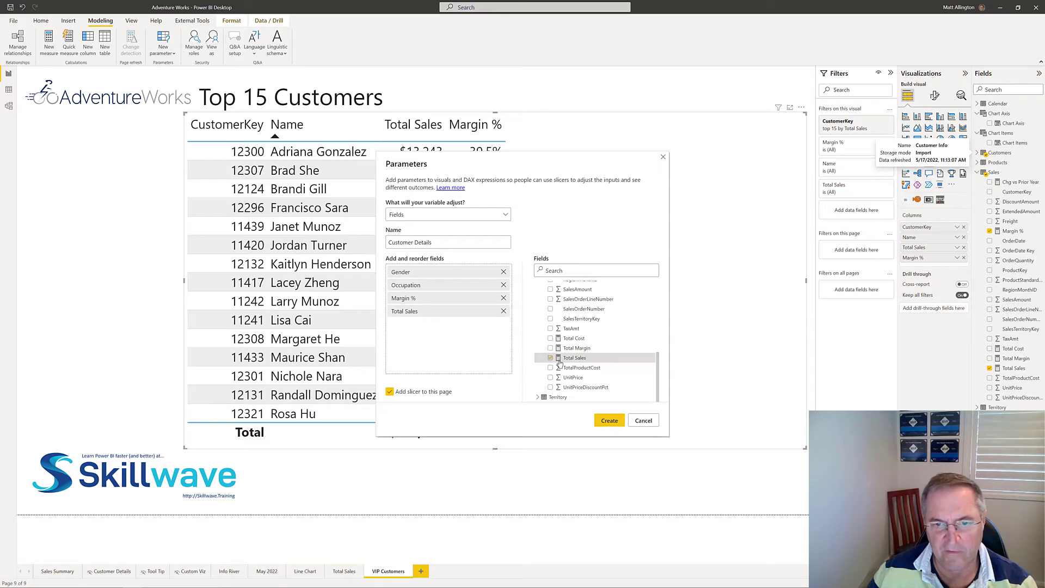
left_click(551, 338)
left_click(551, 348)
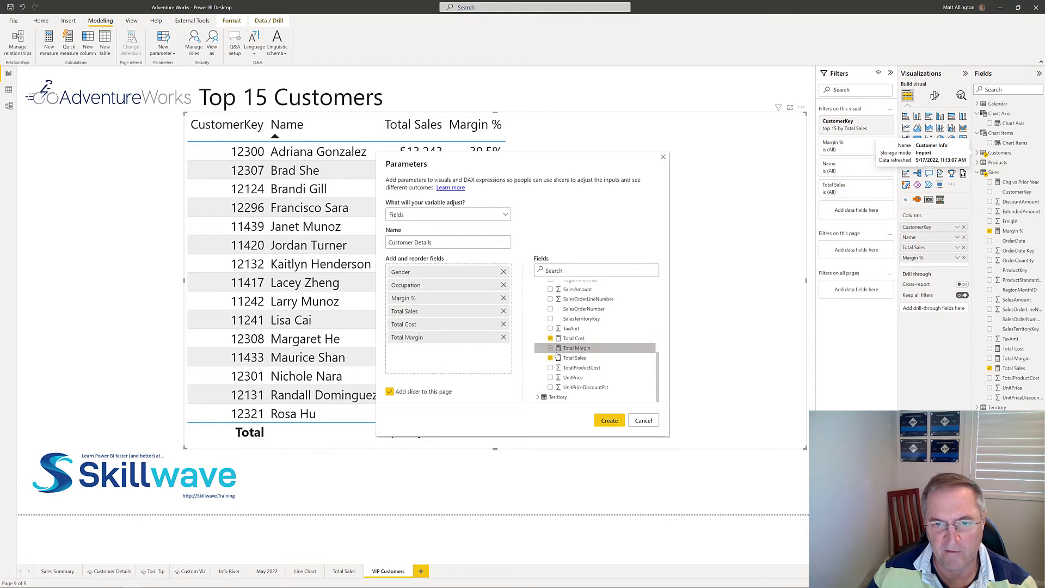
scroll(585, 376, "up", 5)
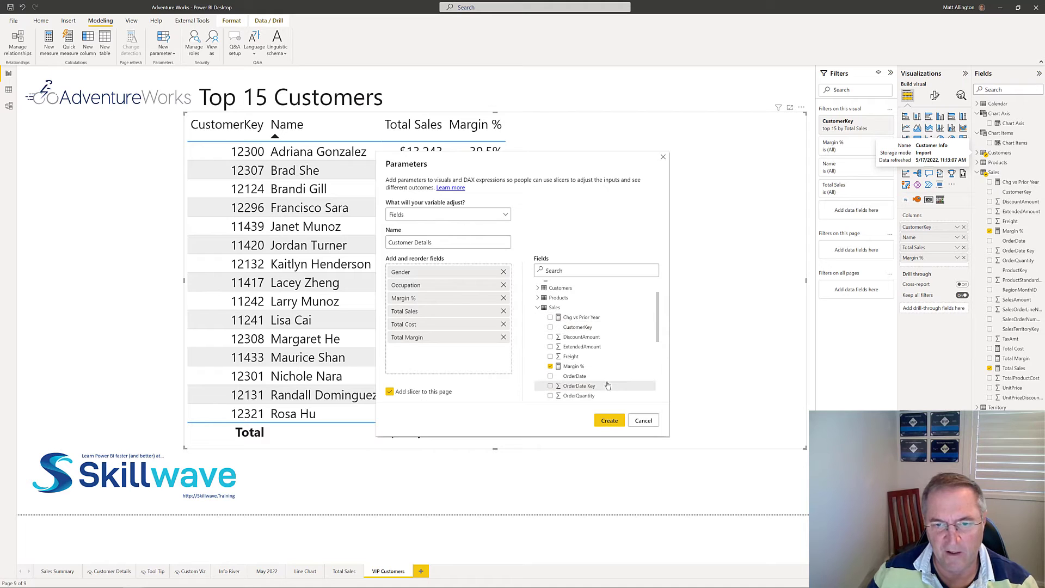
left_click(612, 424)
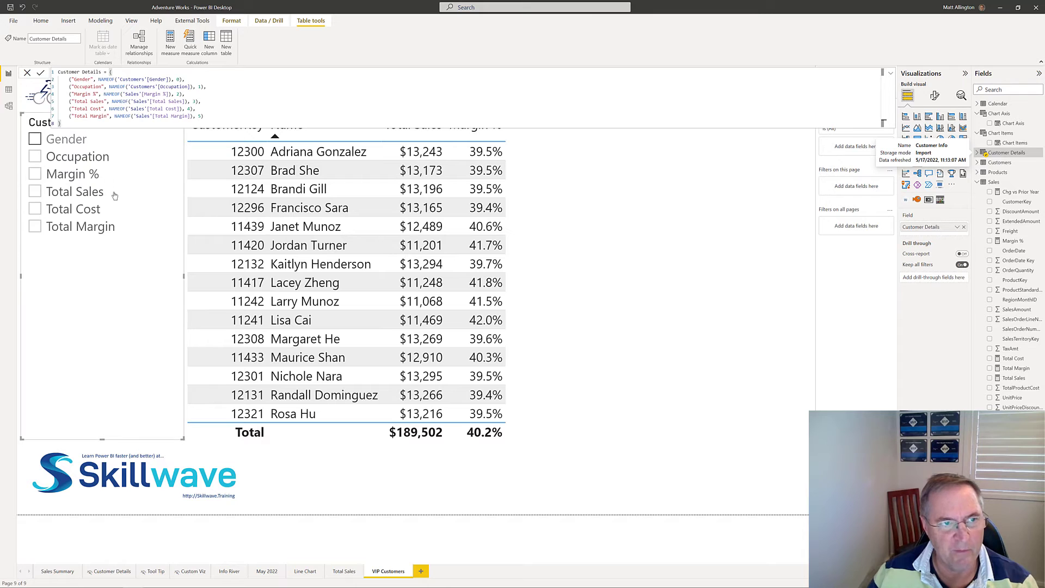
Move the Customer Details table beside Chart Axis in the model diagram.
left_click(9, 106)
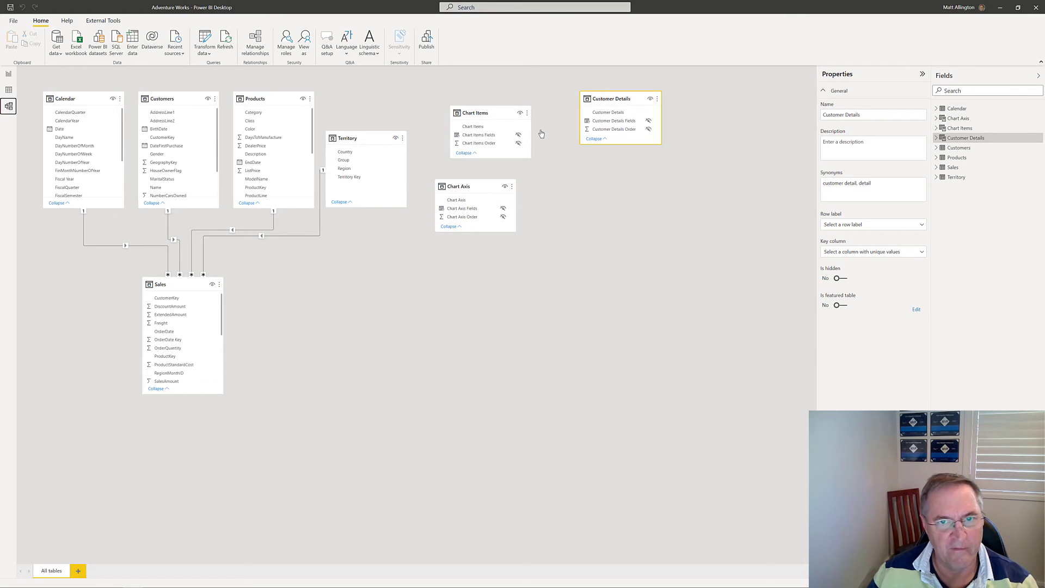
left_click_drag(535, 254, 478, 259)
left_click(9, 74)
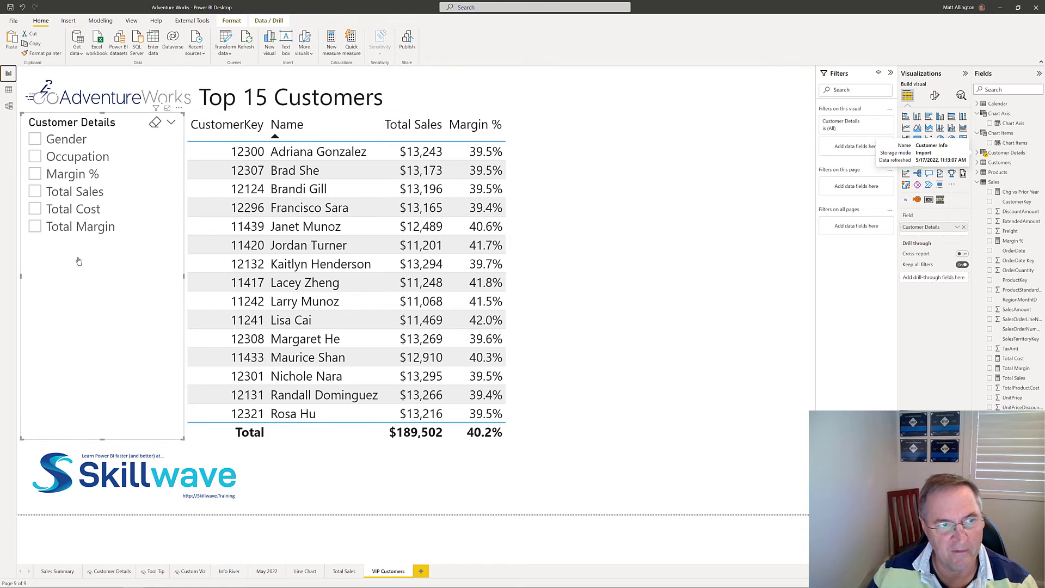
Swap the table's Total Sales column for Customer Details, then pick Gender and Occupation in the slicer.
left_click(552, 280)
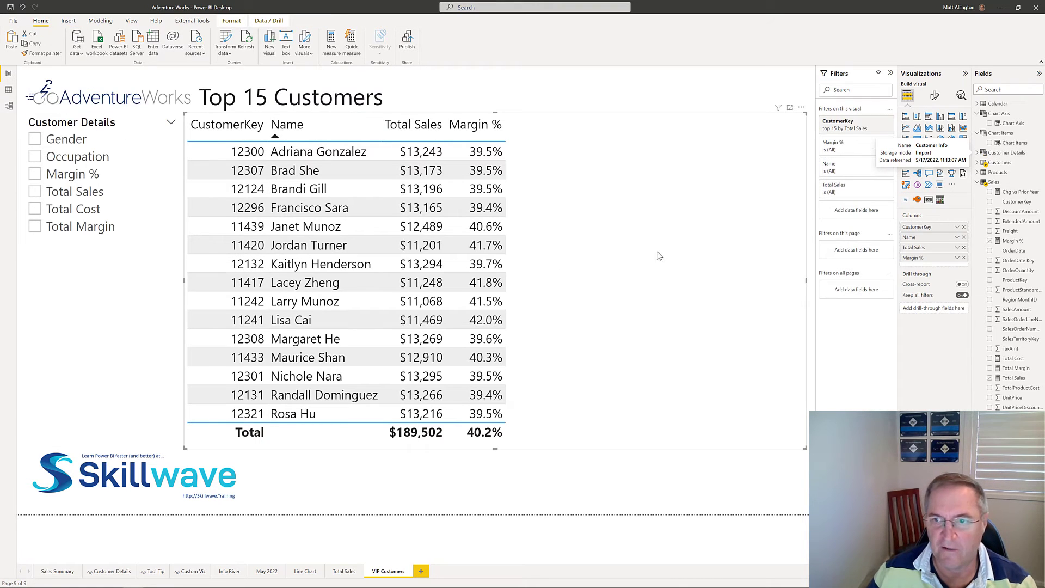
left_click(964, 248)
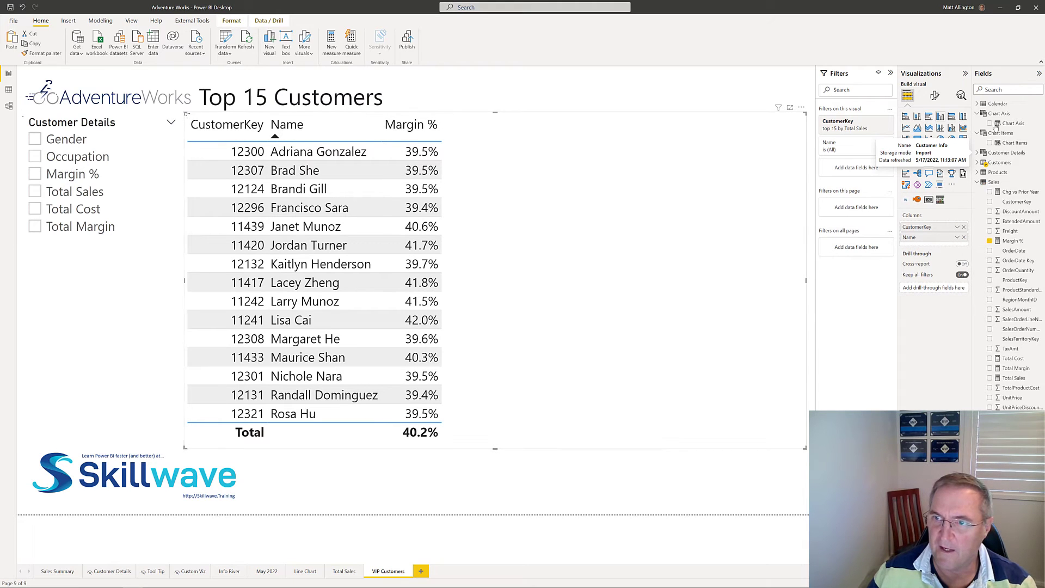
left_click(977, 153)
left_click_drag(1016, 163, 932, 245)
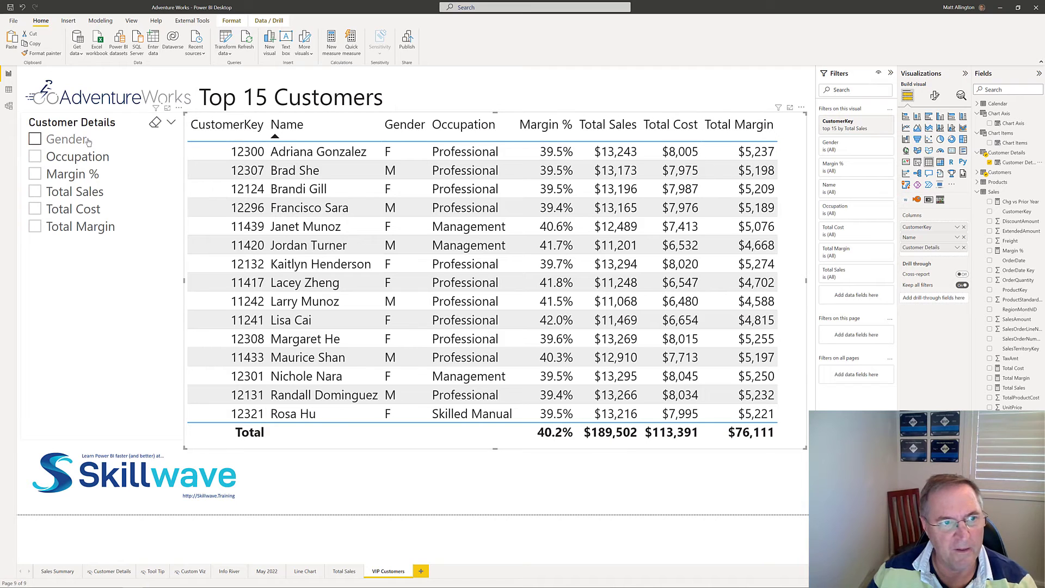
left_click(65, 140)
left_click(68, 158)
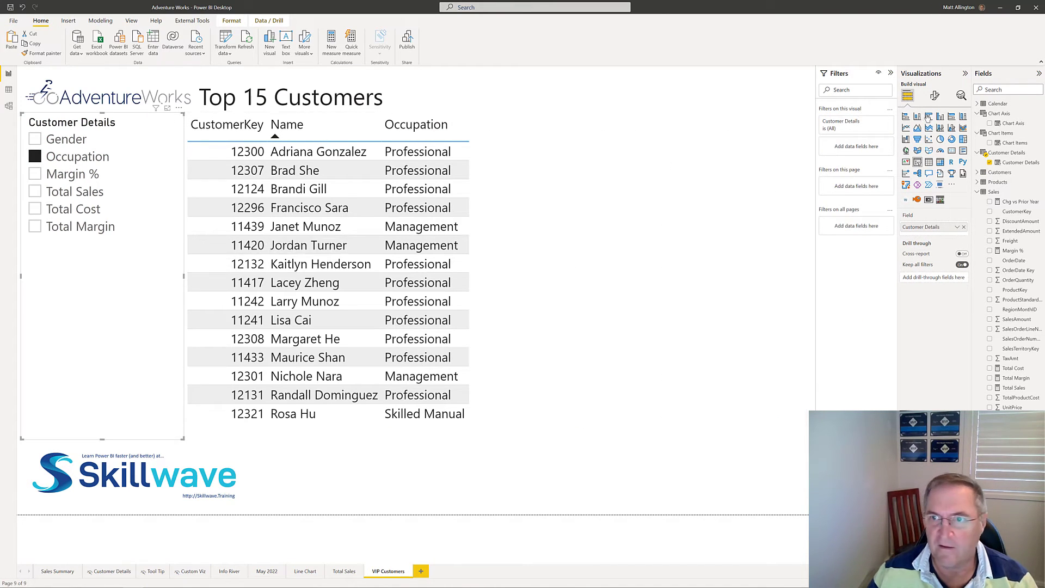
Let the Customer Details slicer multi-select with plain clicks via its selection settings.
left_click(935, 97)
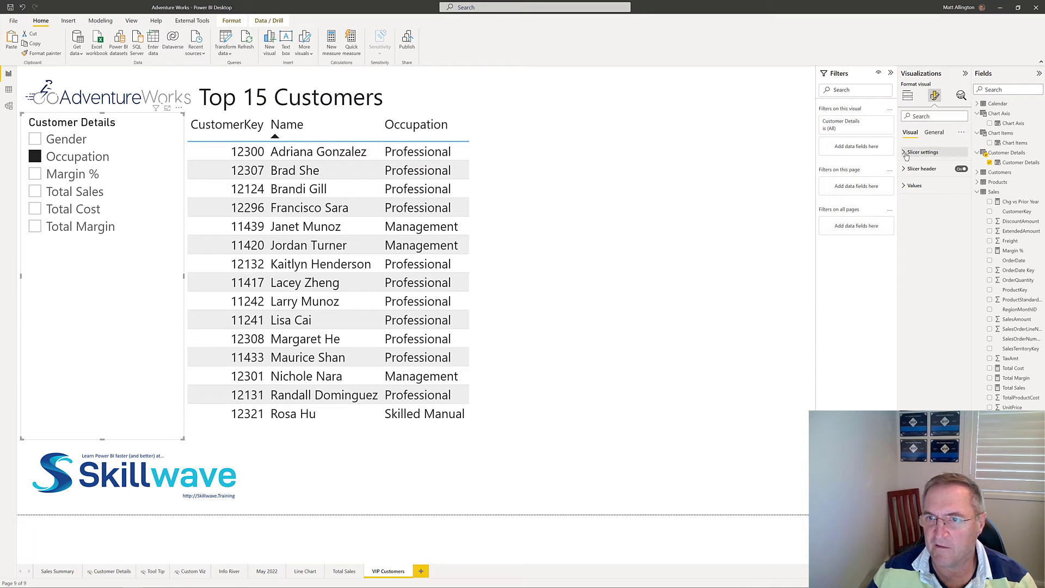
left_click(916, 153)
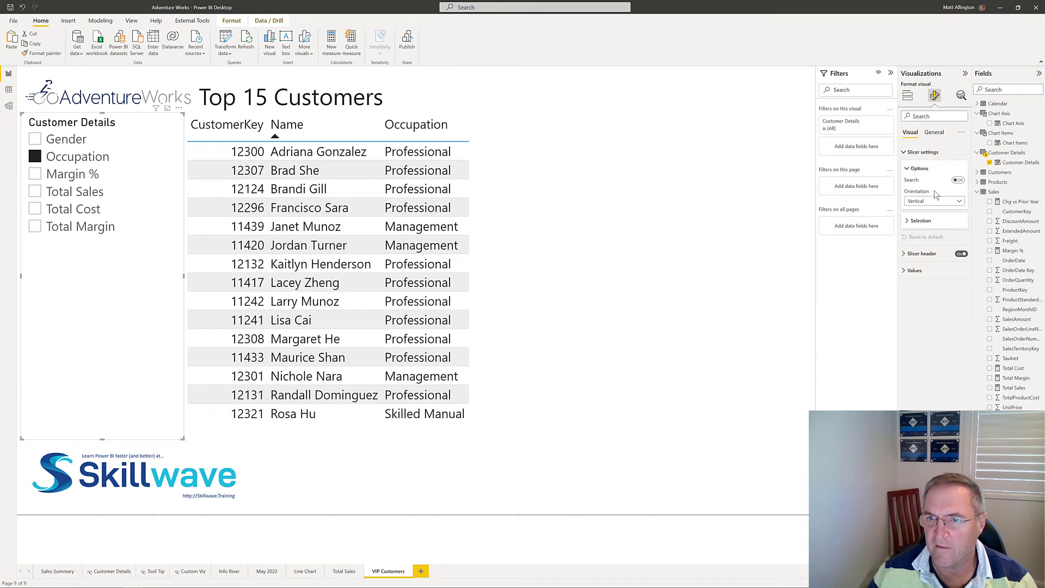
left_click(919, 223)
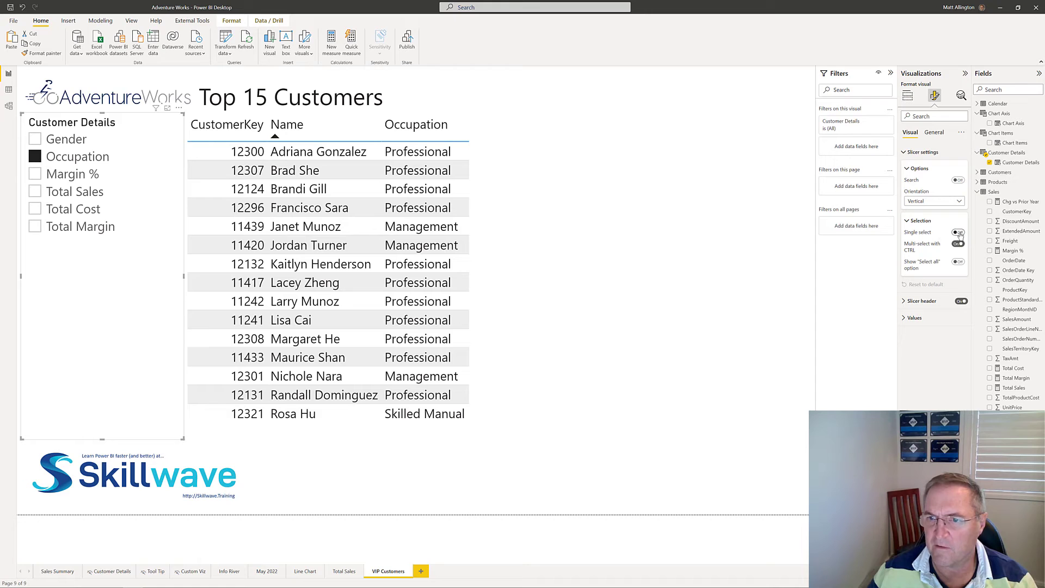
left_click(957, 245)
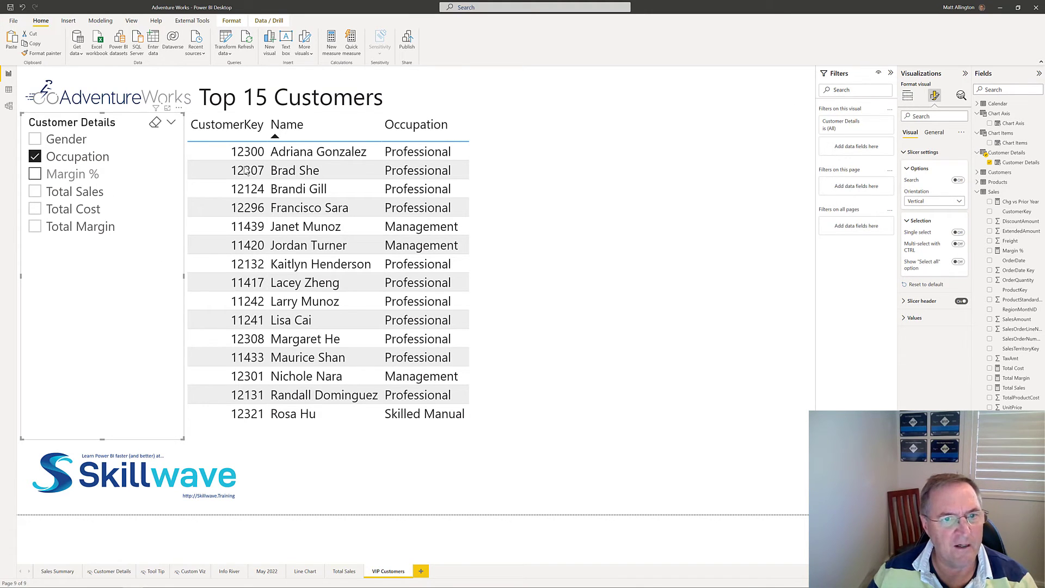
left_click(416, 126)
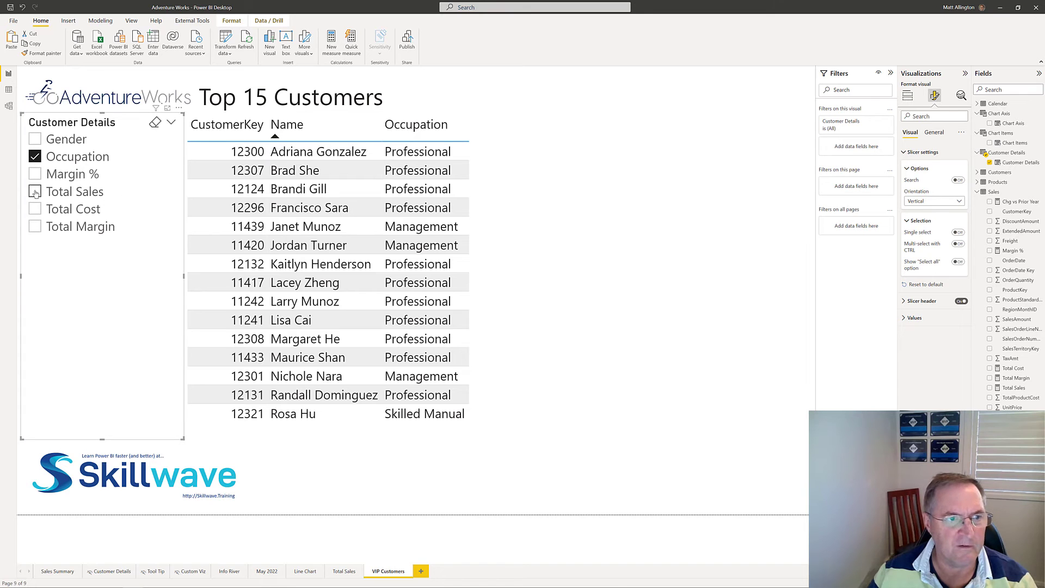
Add Total Sales and Margin % as table columns, then open the table's More options.
left_click(36, 192)
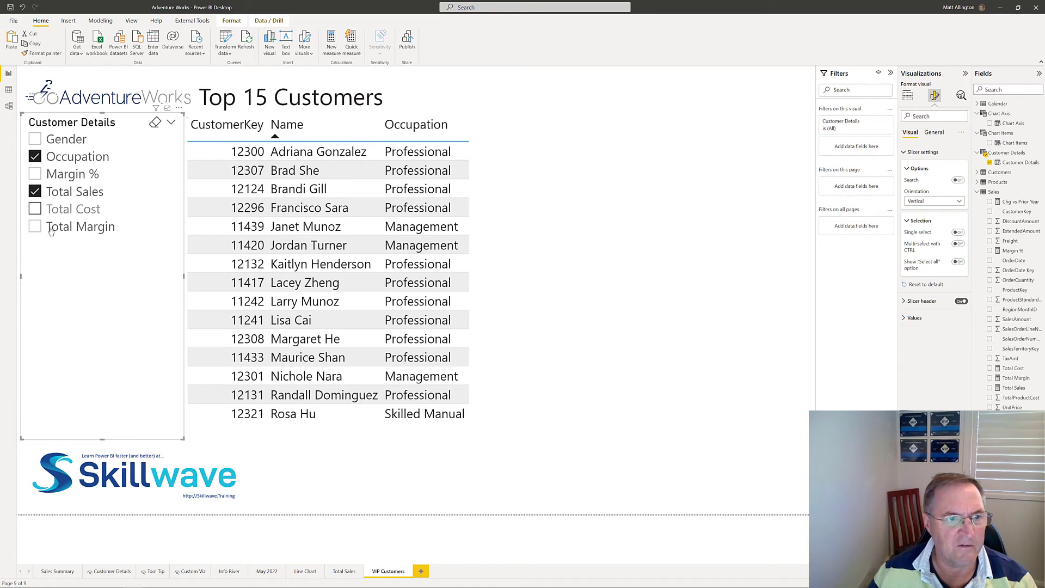
left_click(38, 175)
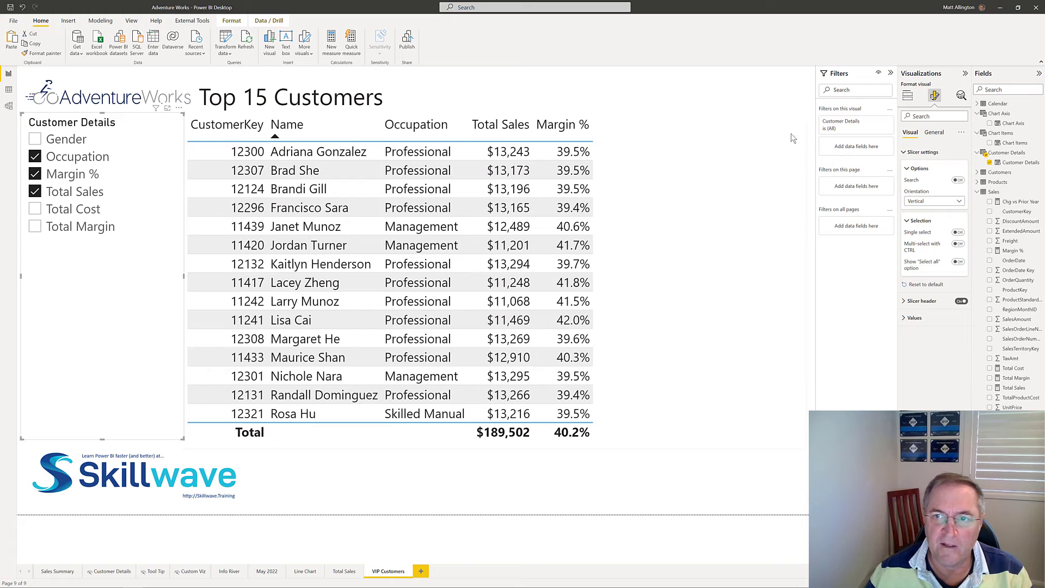
left_click(801, 108)
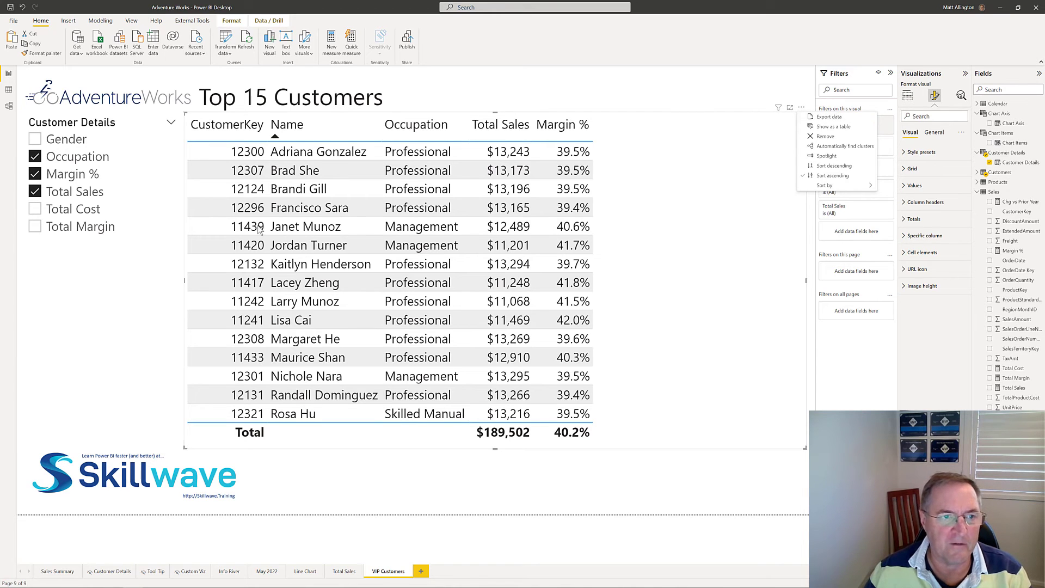
Dismiss the open options list, leaving the blank Bonus 4th Usecase page ready.
left_click(641, 216)
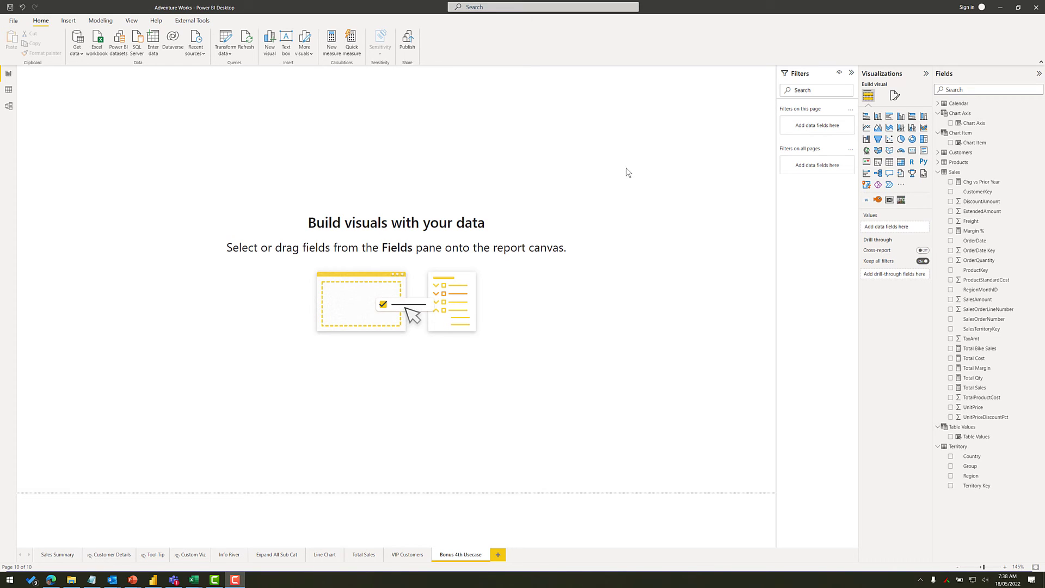
Add a large centred matrix with Customers Occupation in rows and Total Sales as values.
left_click(901, 163)
left_click_drag(139, 79, 475, 182)
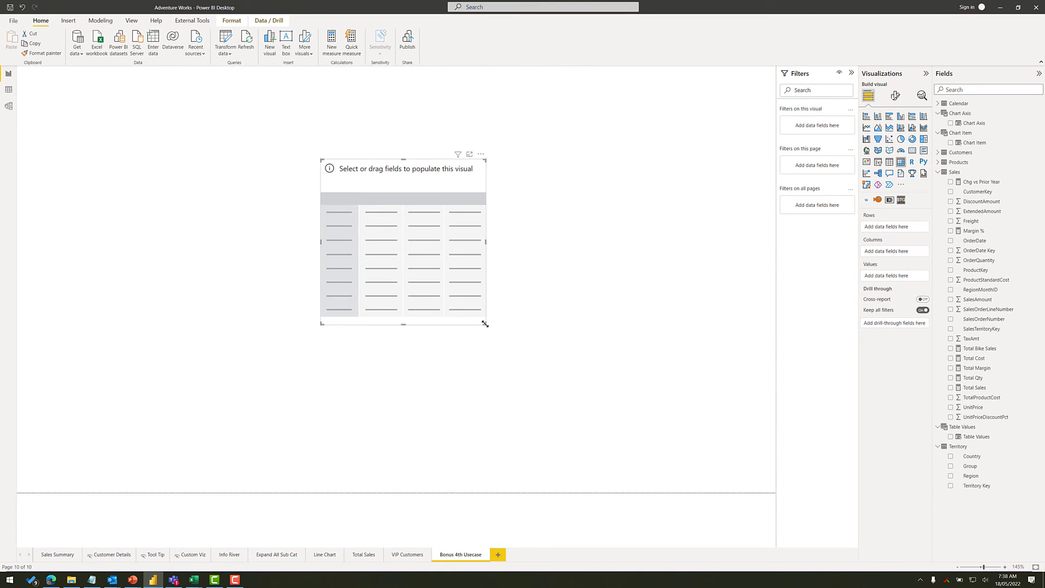
left_click_drag(485, 323, 699, 439)
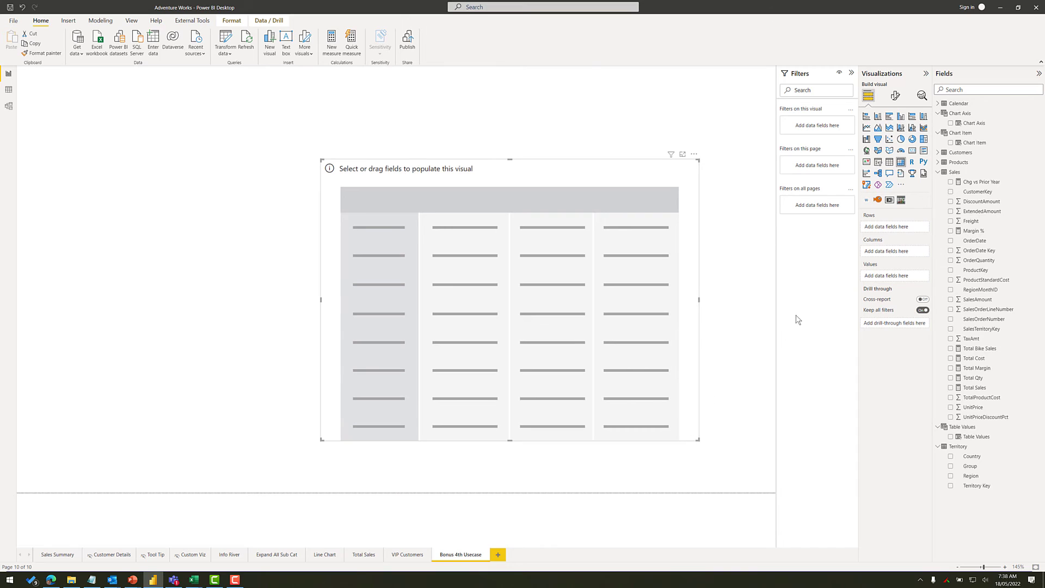
left_click(938, 153)
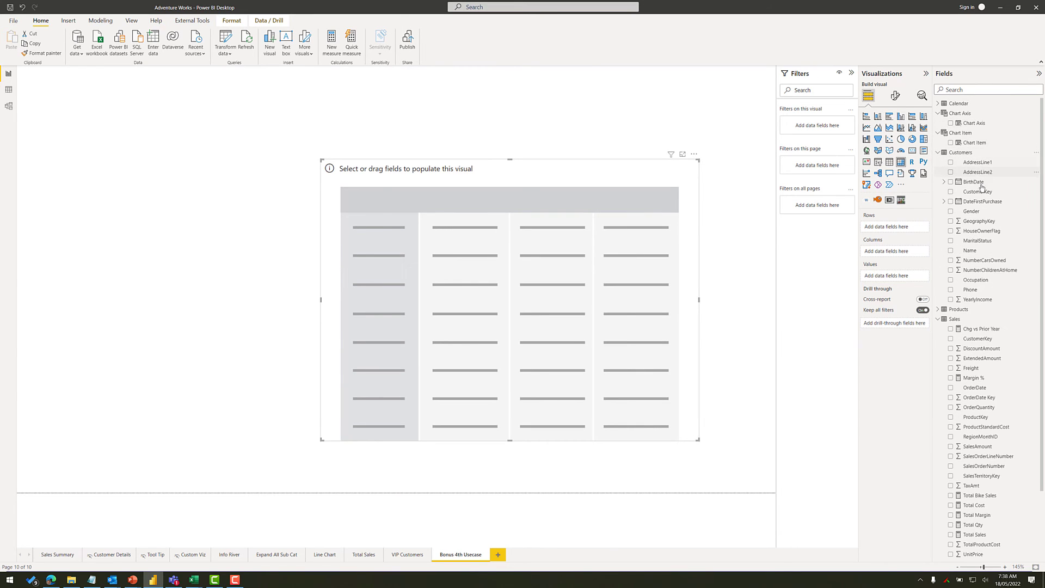
left_click_drag(984, 284, 901, 227)
left_click(939, 154)
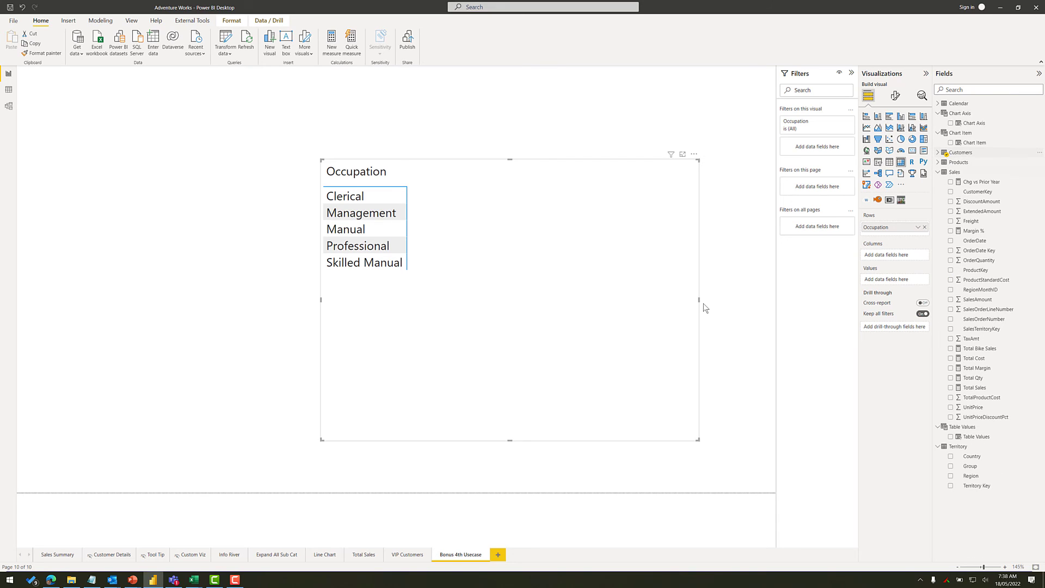
left_click_drag(978, 392, 565, 354)
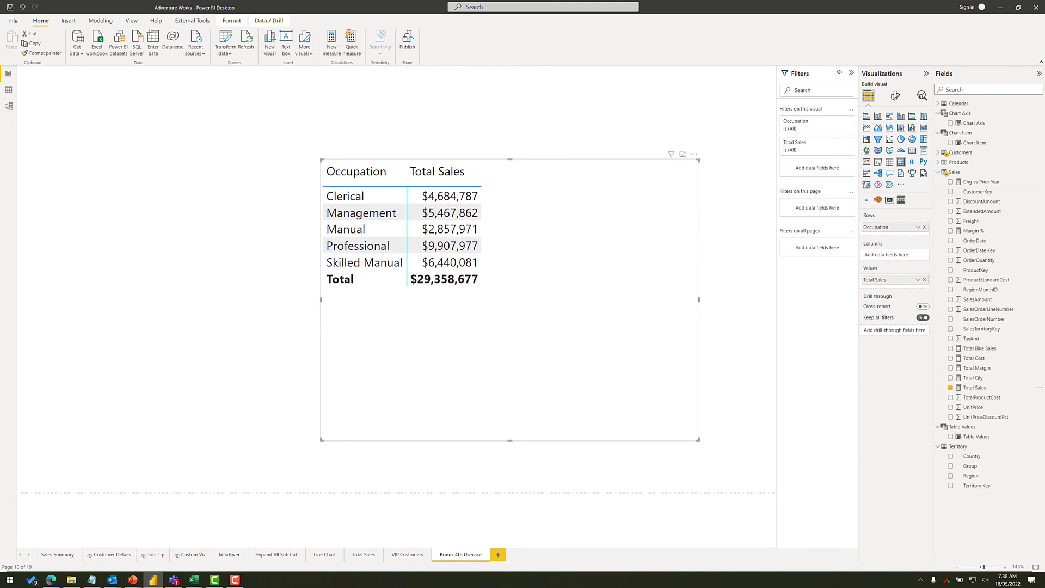
left_click(938, 153)
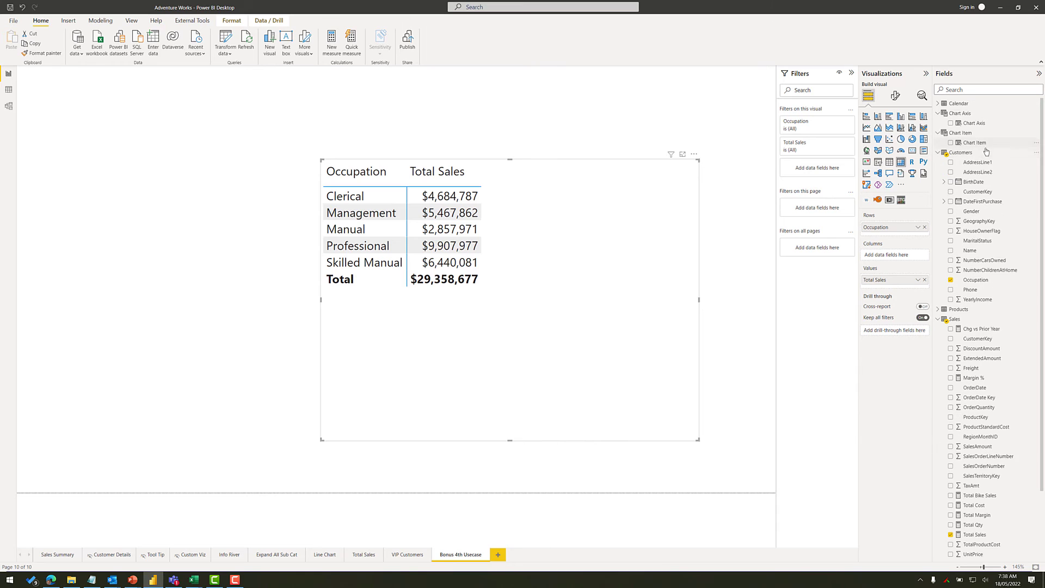
Create an Occupation Hierarchy from Occupation, then add Gender and MaritalStatus to it.
right_click(986, 282)
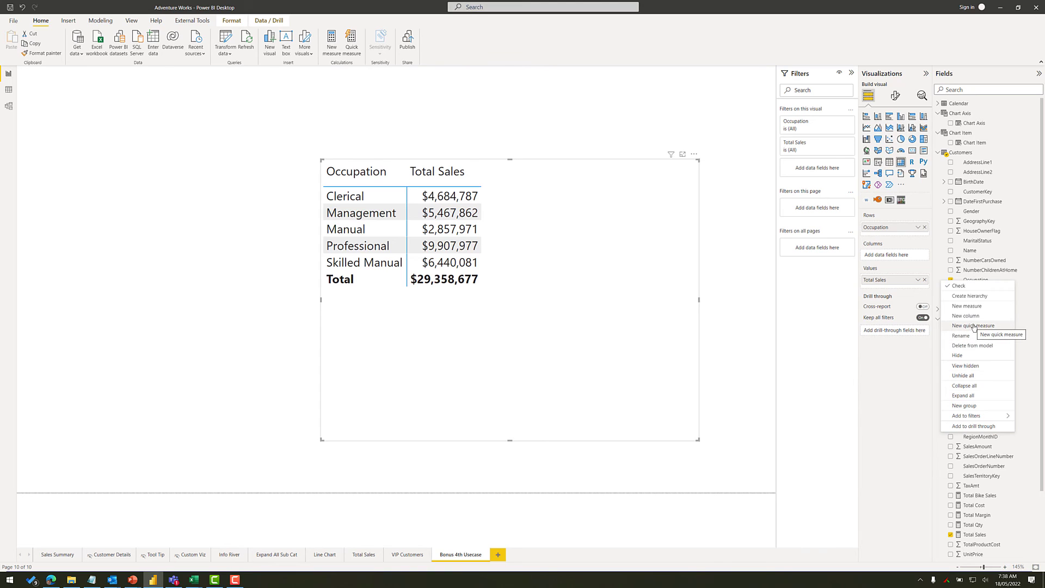
left_click(976, 298)
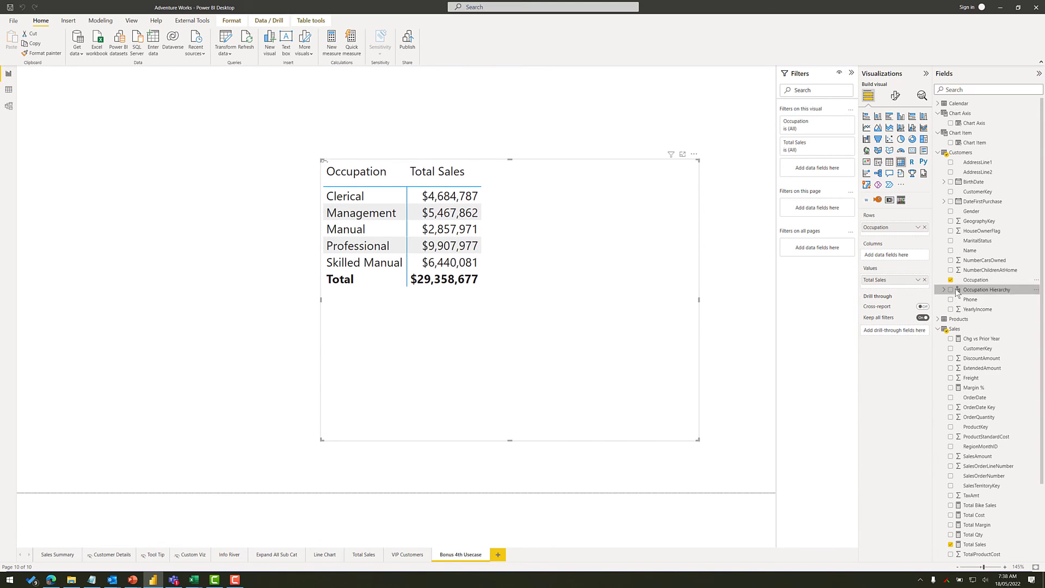
left_click(945, 290)
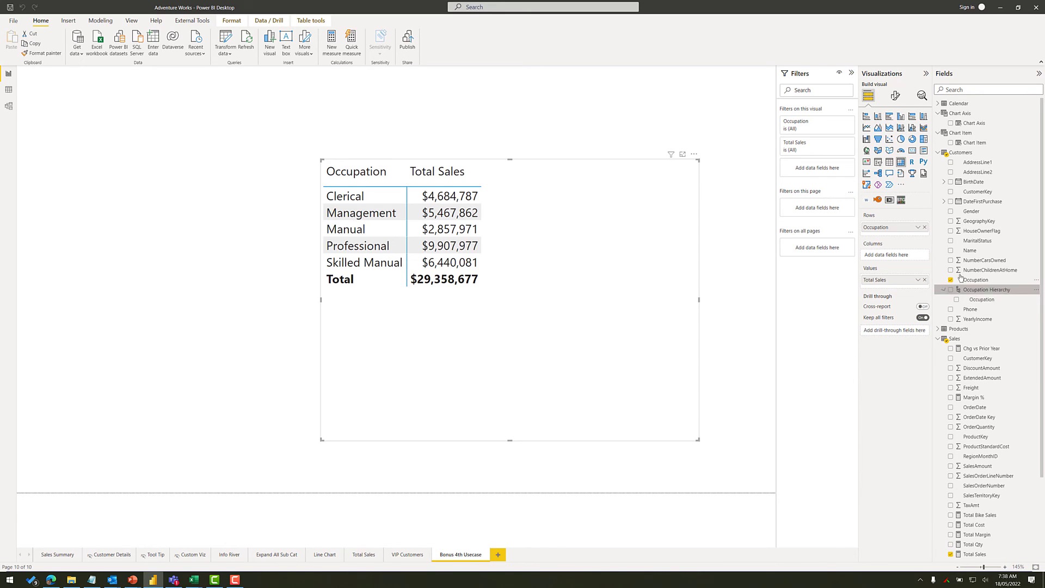
right_click(982, 215)
mouse_move(915, 238)
left_click(860, 237)
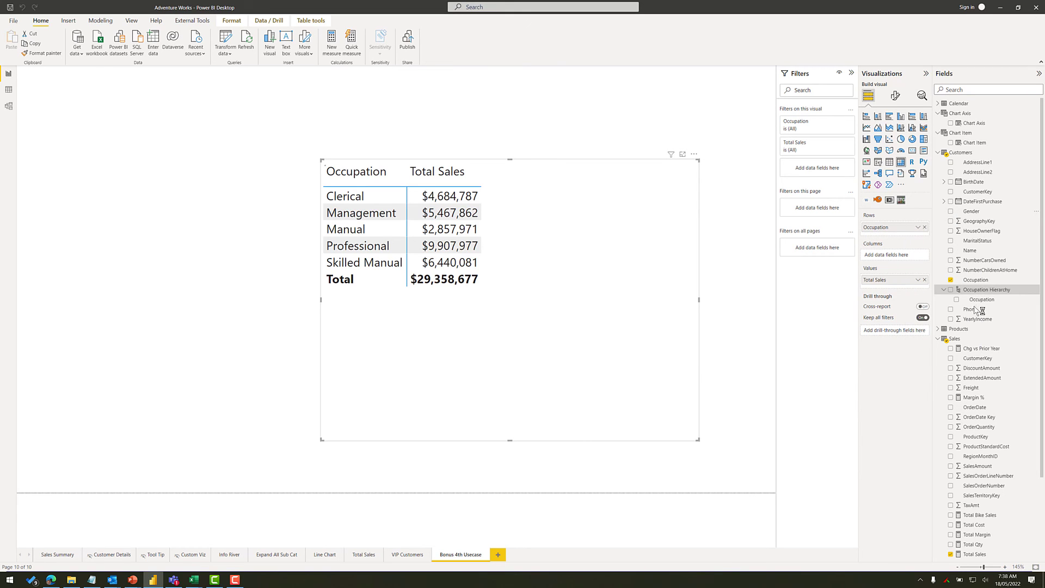
right_click(979, 243)
mouse_move(925, 267)
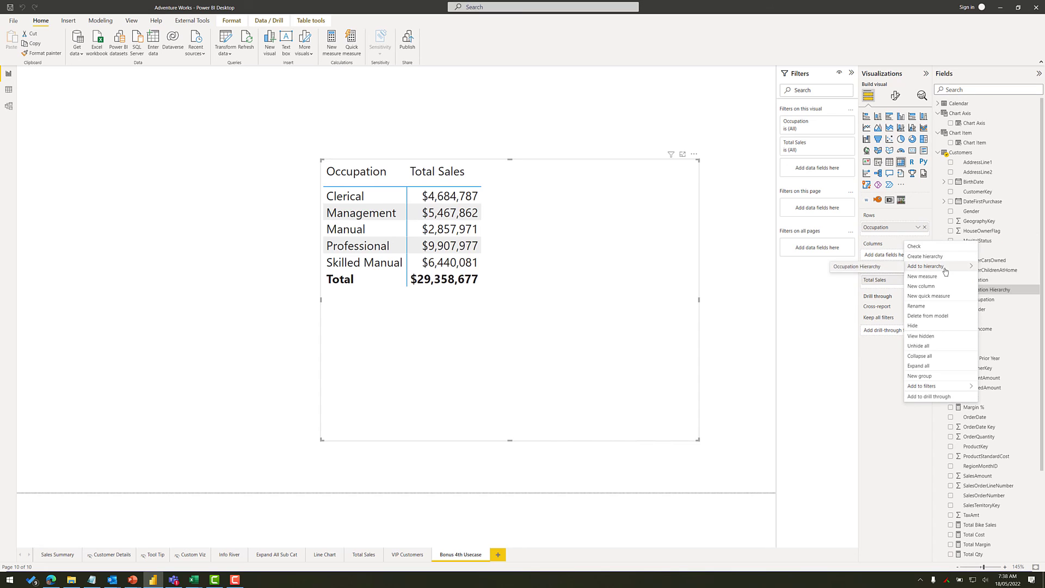
left_click(887, 270)
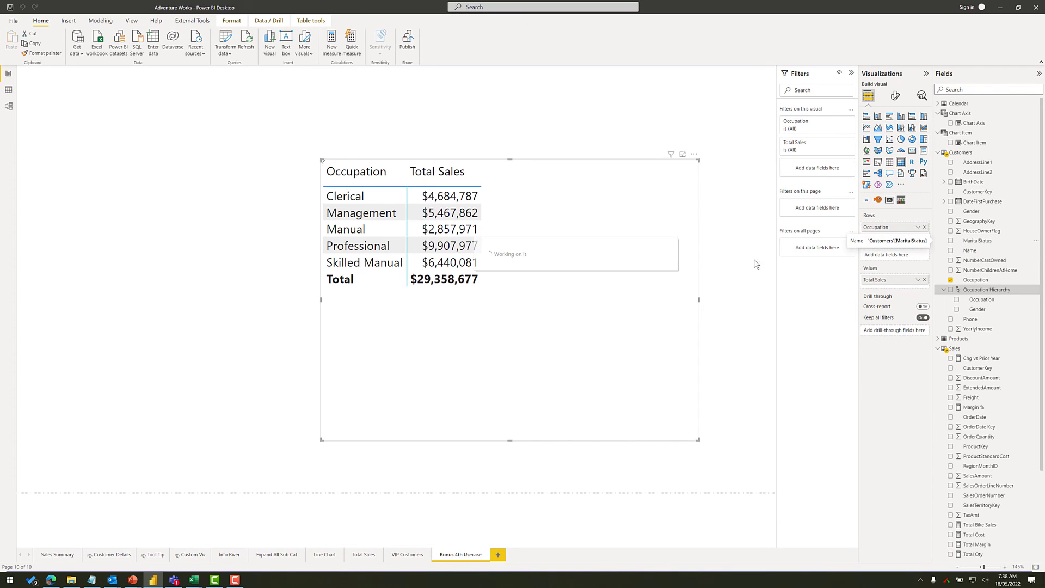
Replace the matrix rows with Occupation Hierarchy and expand Clerical, then F.
left_click(925, 227)
left_click_drag(979, 292, 890, 232)
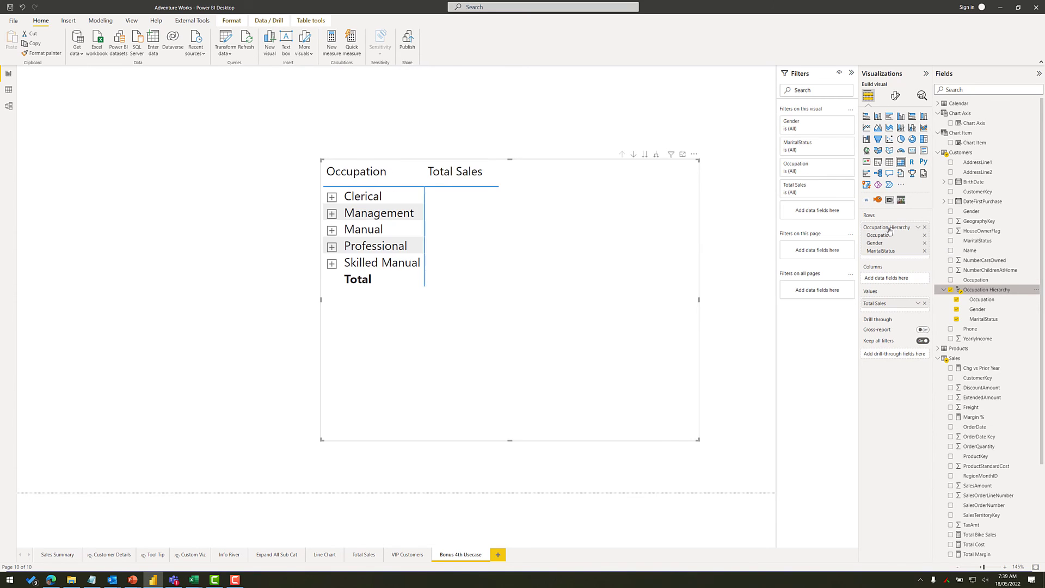
left_click(332, 197)
left_click(337, 214)
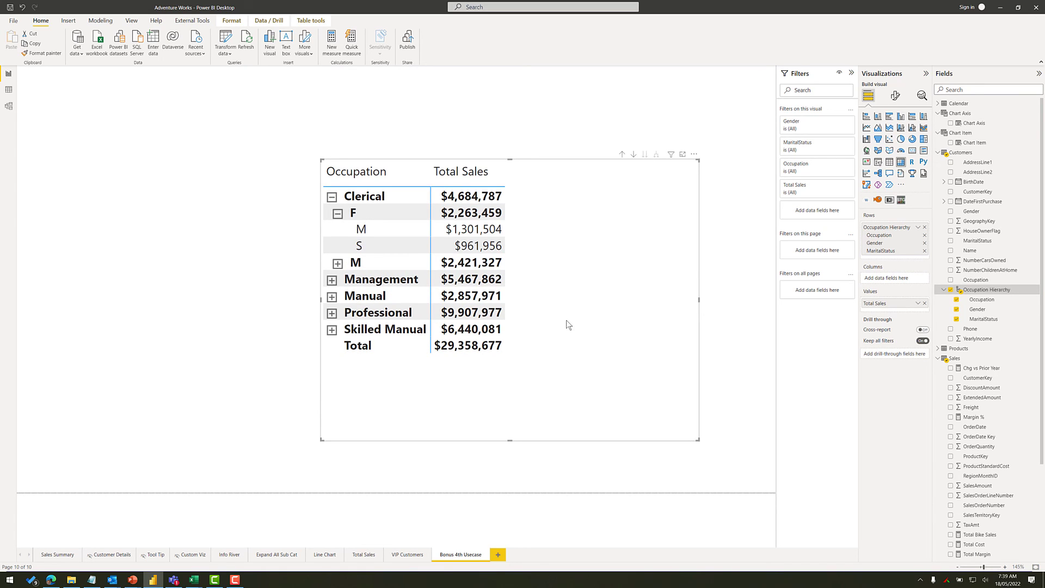
Swap the hierarchy for Occupation, Products Category and Calendar CalendarYear nested in matrix rows.
left_click(924, 227)
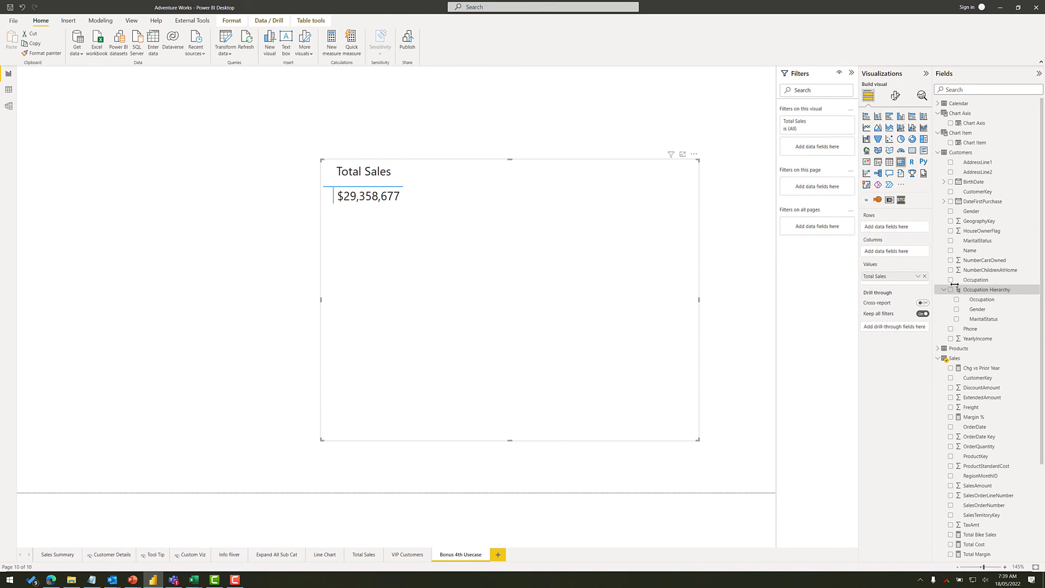
left_click_drag(981, 281, 878, 232)
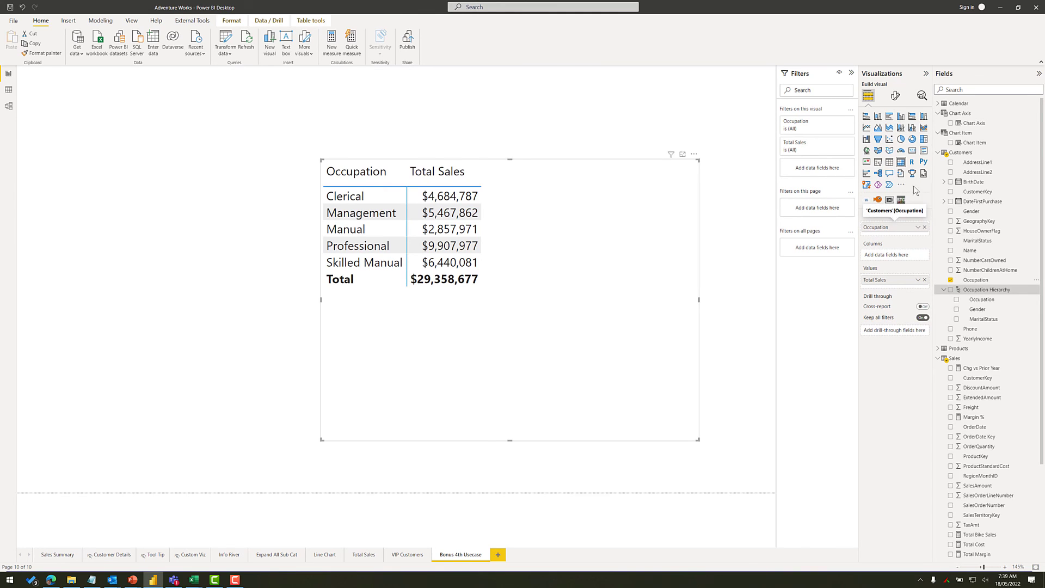
left_click(938, 153)
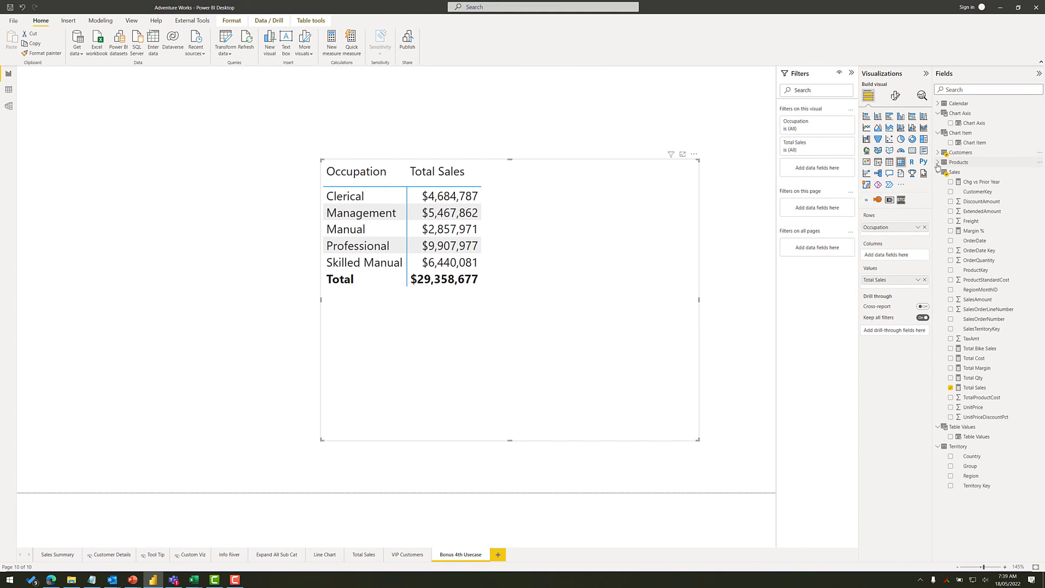
left_click(938, 163)
left_click_drag(970, 173, 893, 240)
left_click(938, 162)
left_click(938, 103)
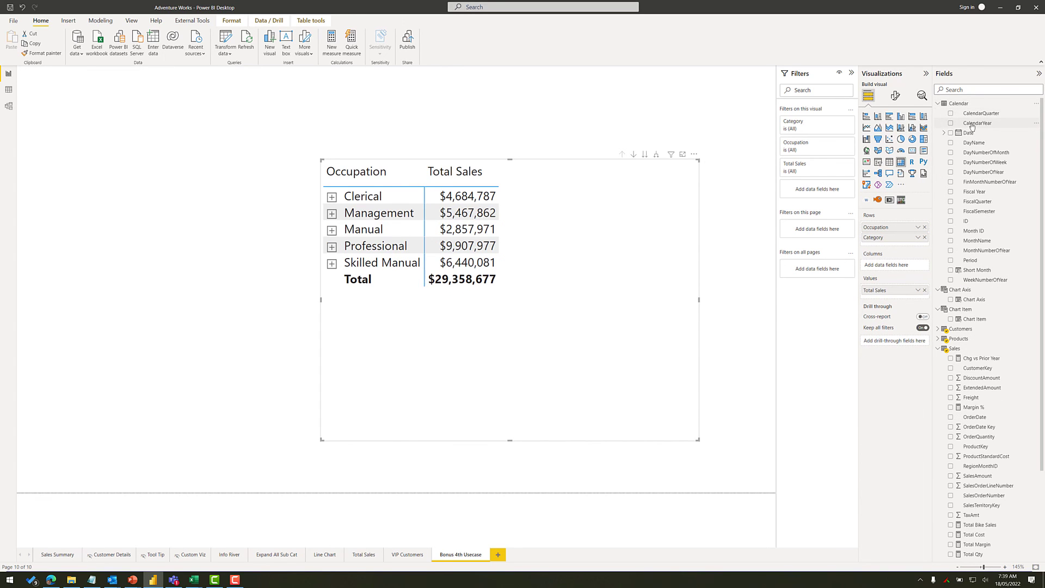
left_click_drag(973, 123, 896, 247)
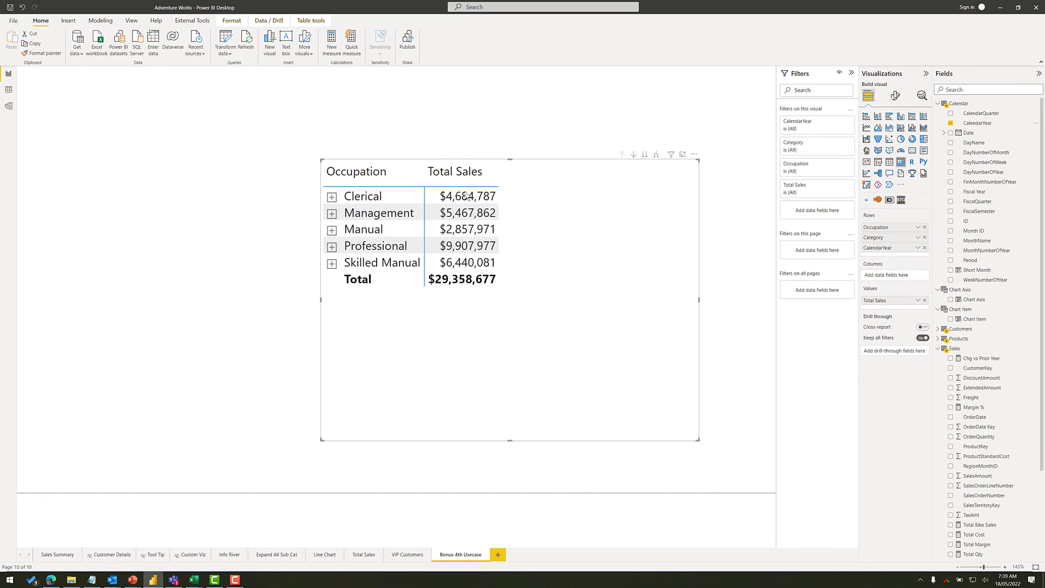
Expand Clerical by category, then drop Occupation and Category, leaving only CalendarYear.
left_click(333, 197)
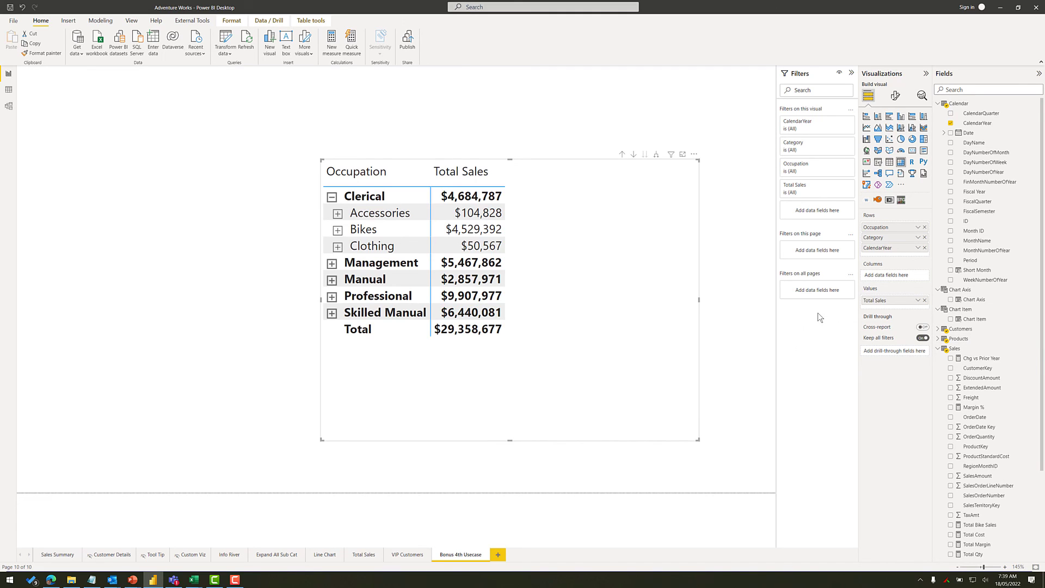
left_click_drag(858, 216, 932, 258)
left_click_drag(905, 219, 918, 191)
key("Escape")
left_click(925, 227)
left_click(925, 227)
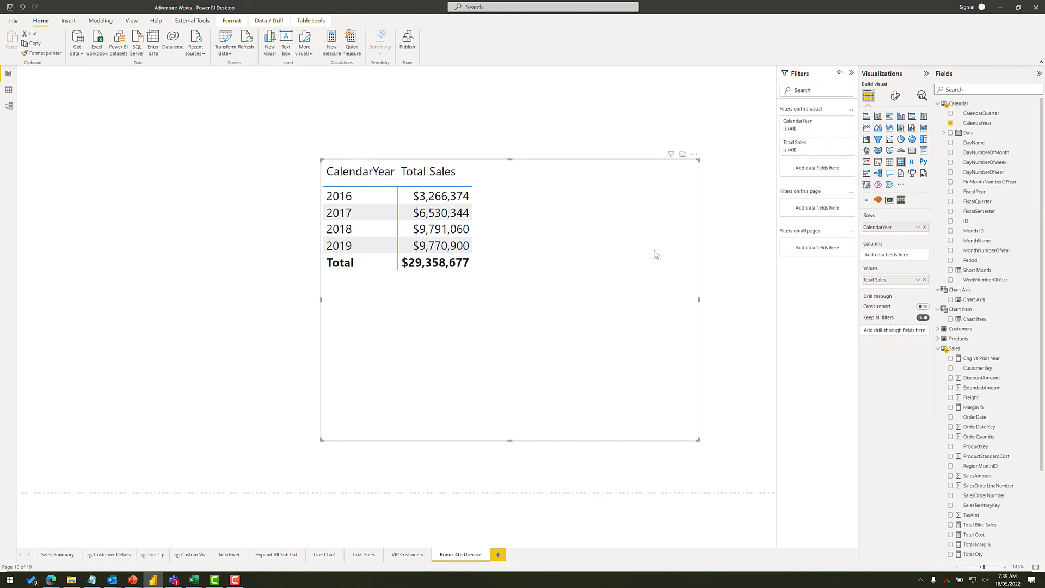
Replace CalendarYear with Chart Axis in rows and drill 2016, Clerical, Black to bike subcategories.
left_click(924, 227)
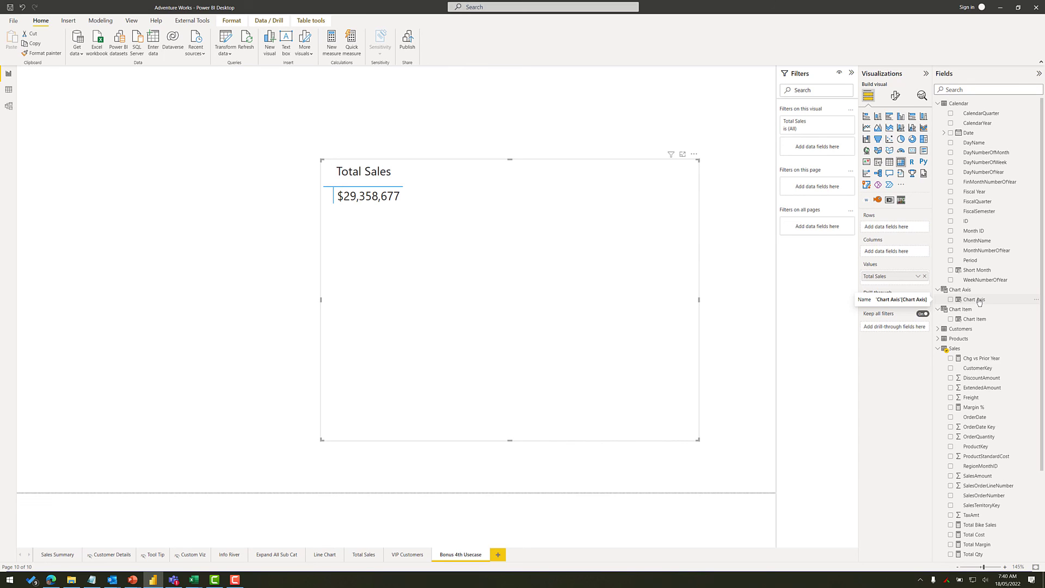
left_click_drag(980, 302, 893, 229)
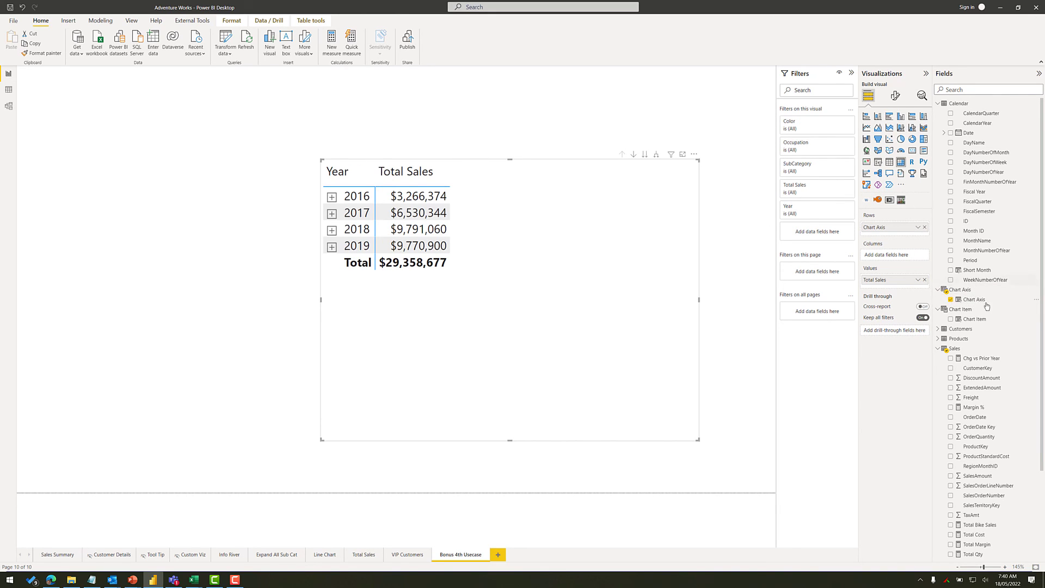
left_click(331, 196)
left_click(338, 213)
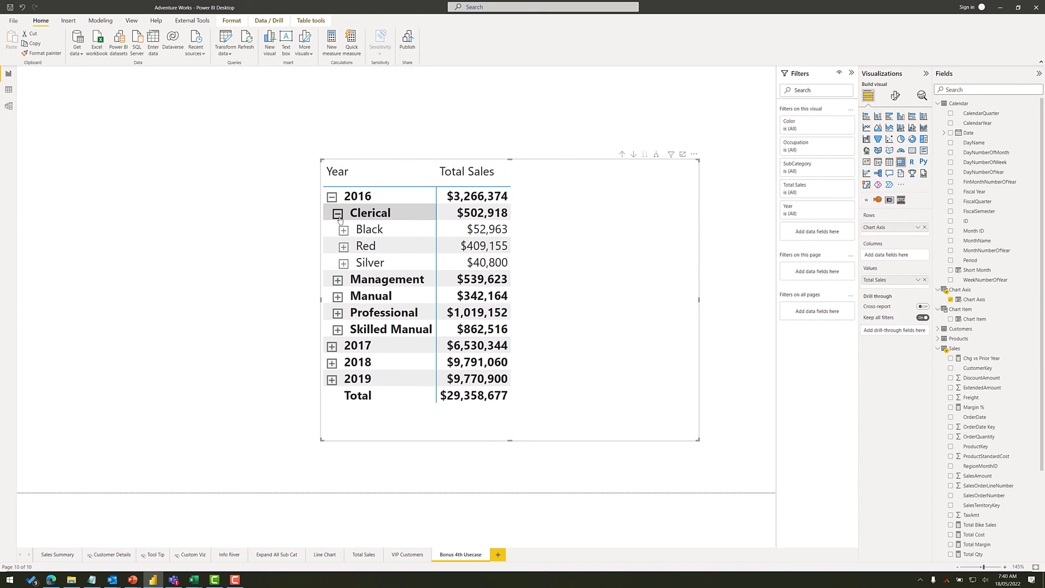
left_click(343, 231)
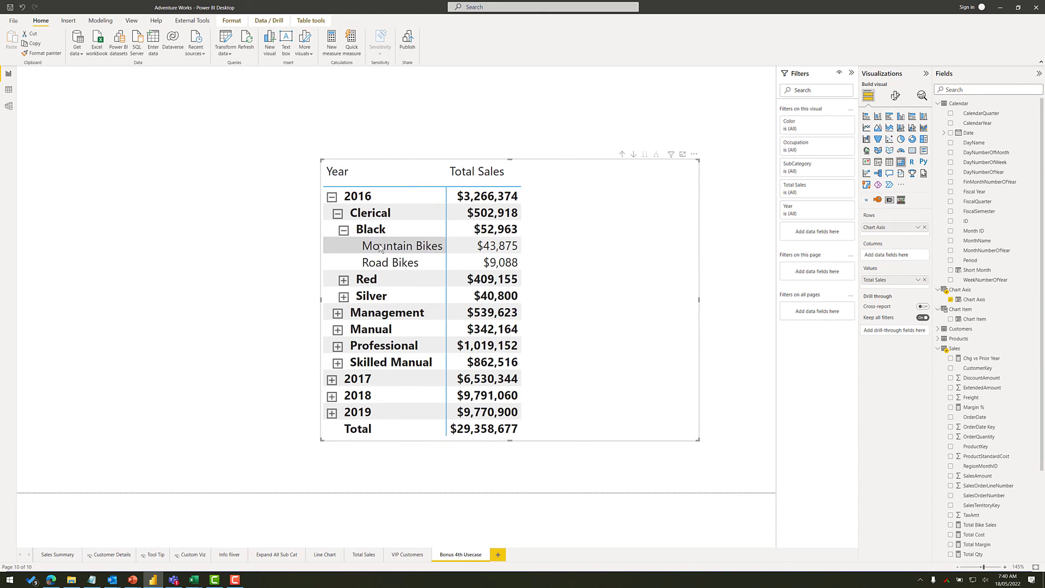